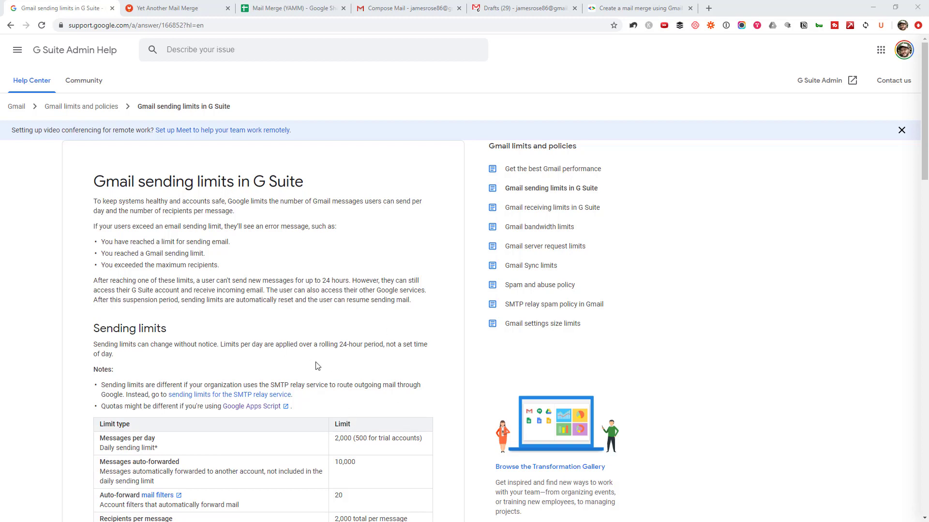
drag(135, 358, 97, 346)
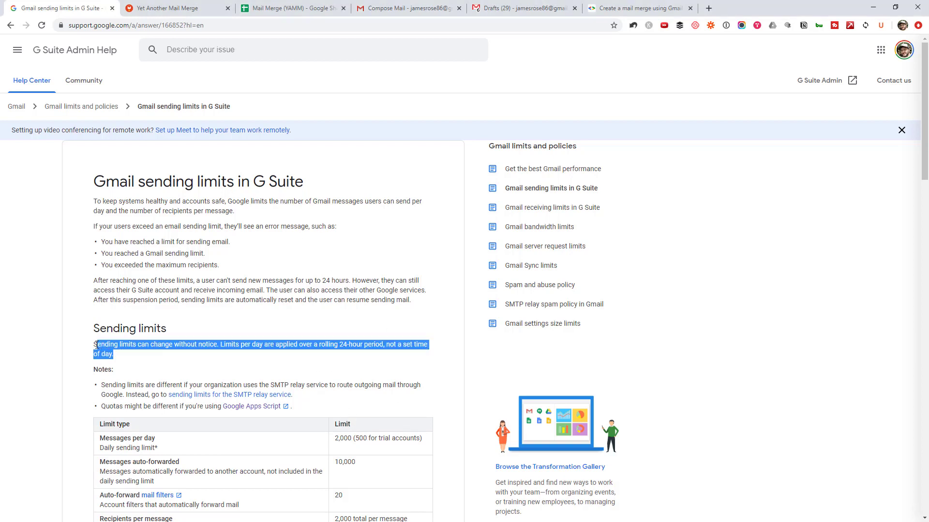
click(138, 342)
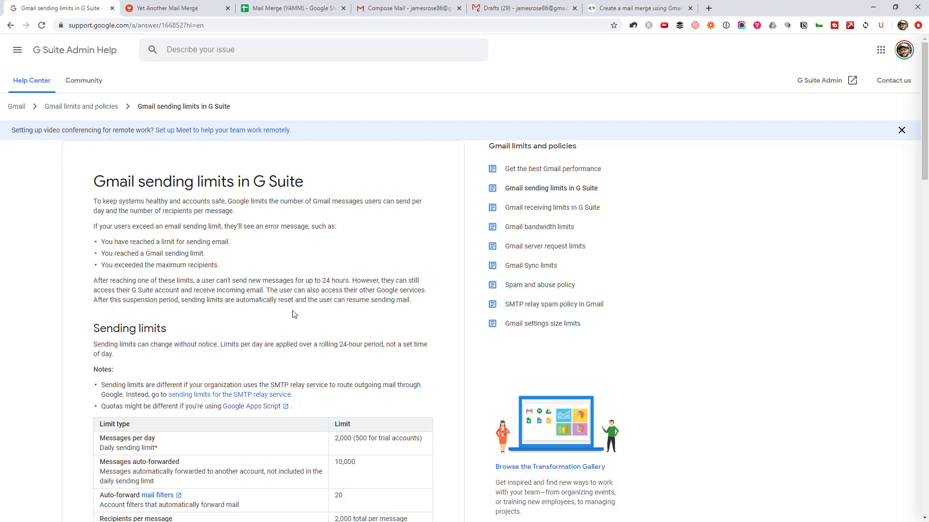
scroll(295, 314, down, 4)
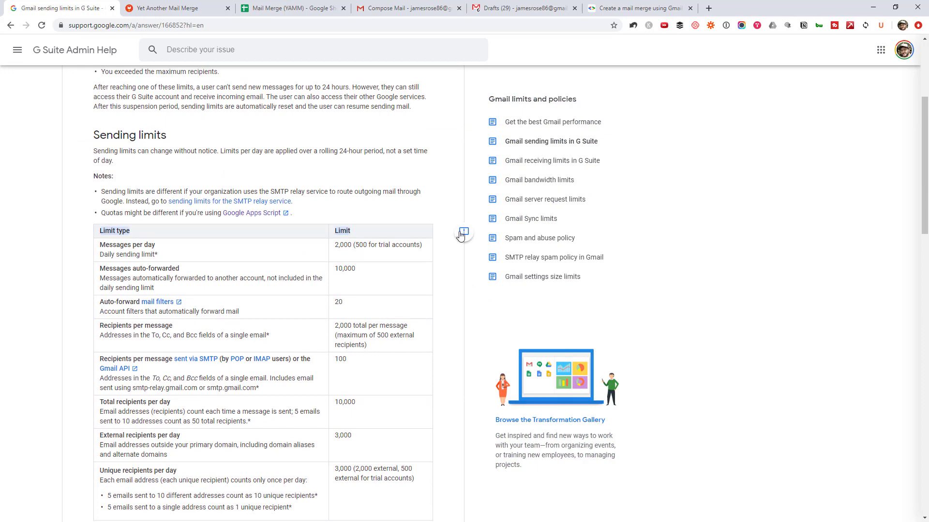
scroll(457, 235, up, 4)
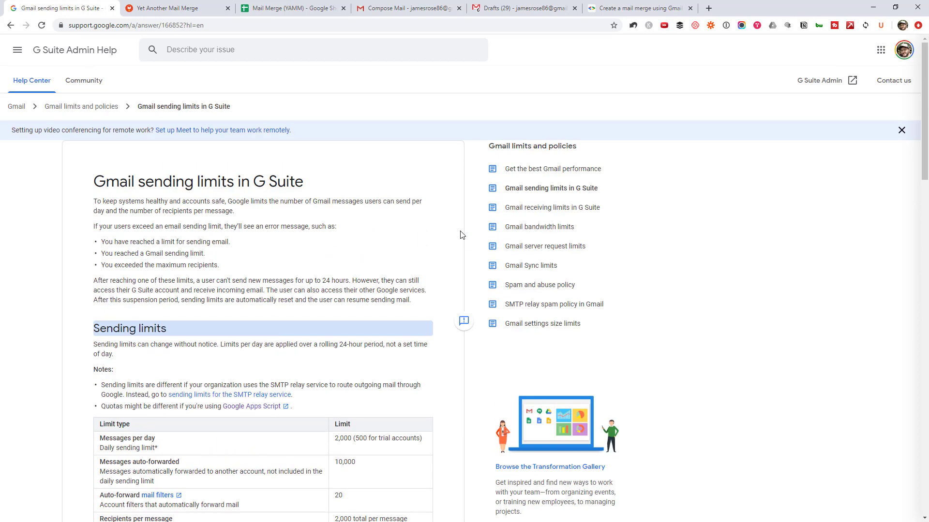
- View the installed Yet Another Mail Merge listing, then return to the Mail Merge (YAMM) recipient sheet
click(182, 4)
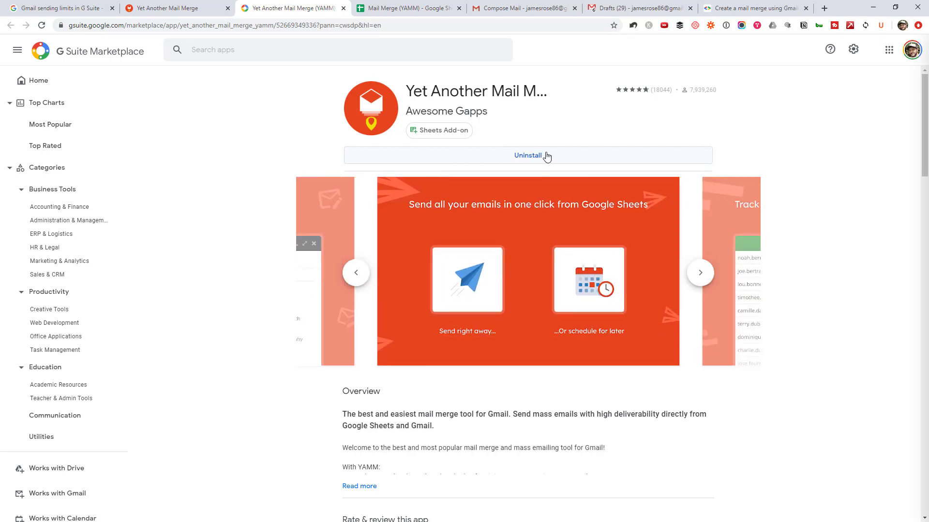
click(406, 7)
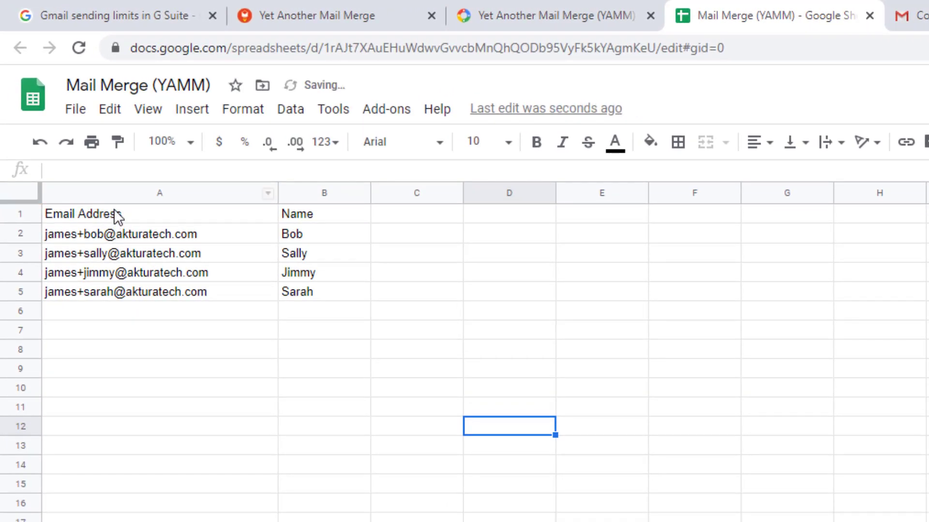
- Add a 'Coupon' header in C1 beside Email Address and Name, for coupons A–D
key(Up)
key(Up)
key(Up)
key(Right)
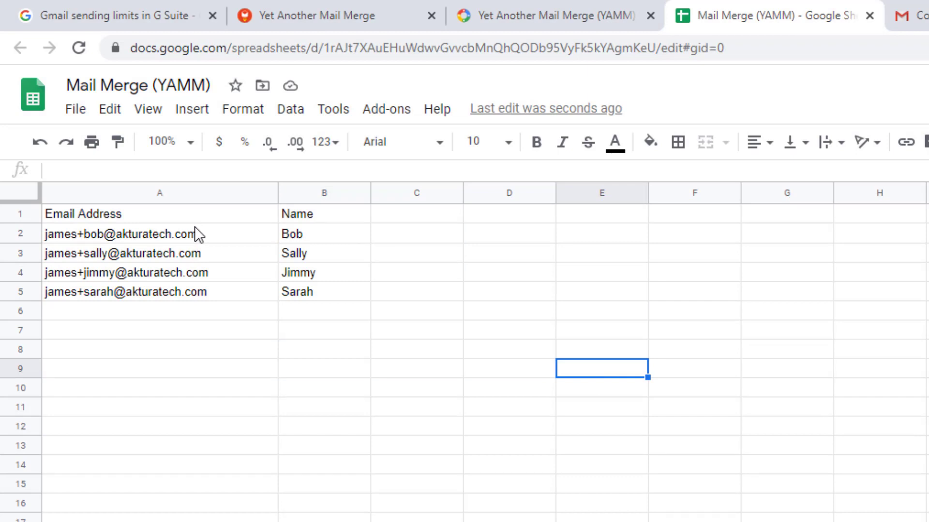
drag(193, 214, 298, 217)
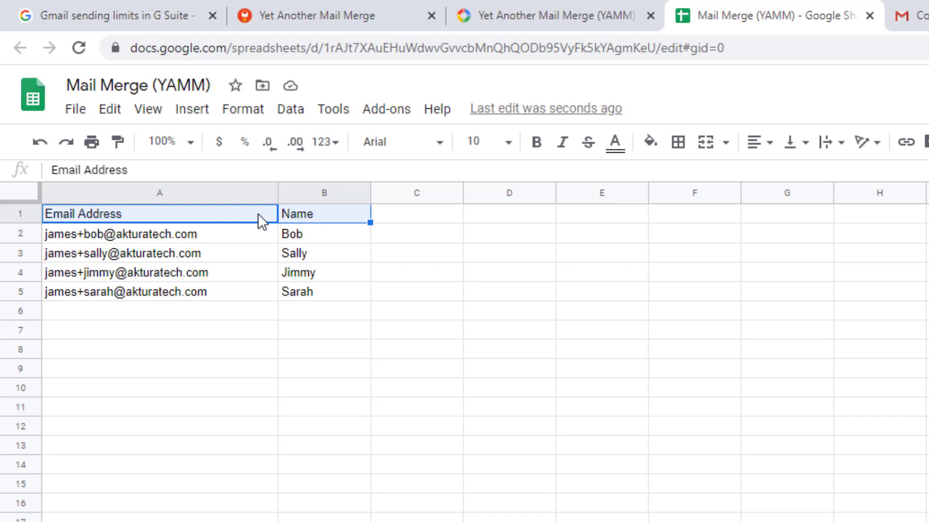
click(341, 216)
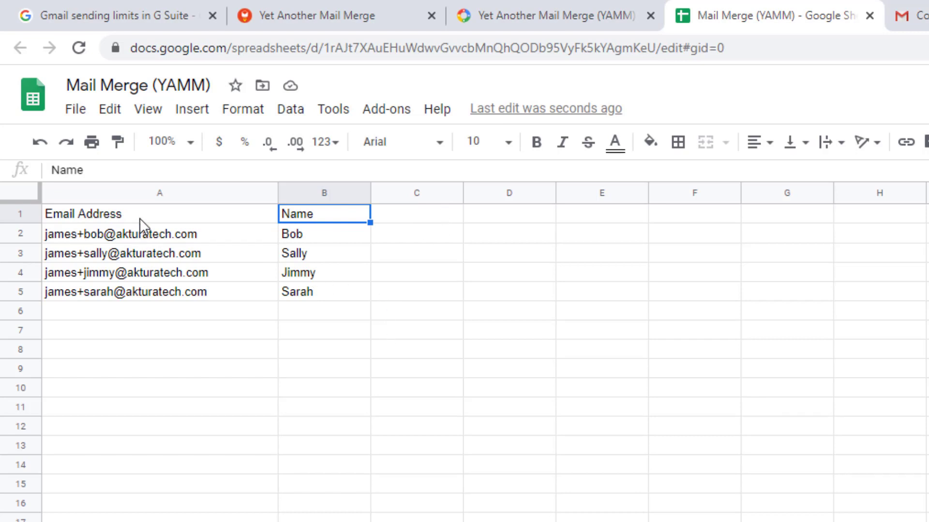
drag(139, 216, 319, 218)
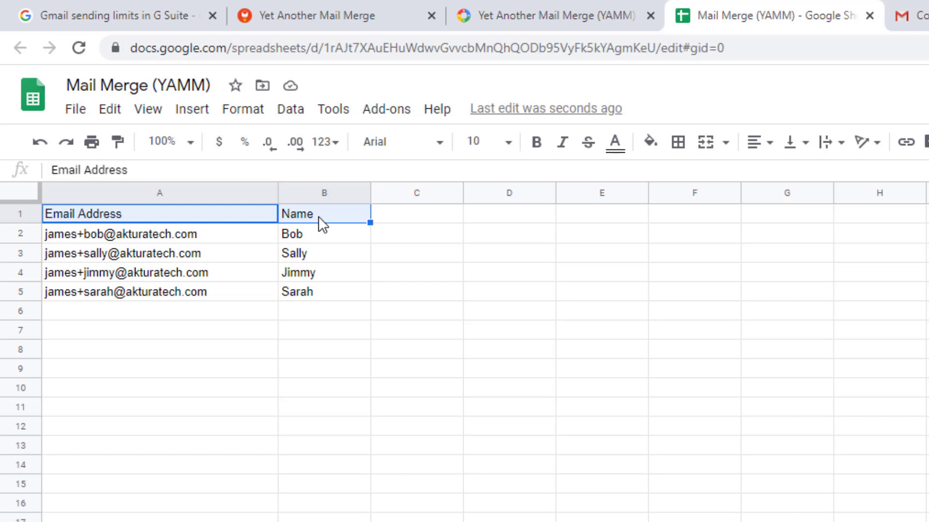
click(389, 216)
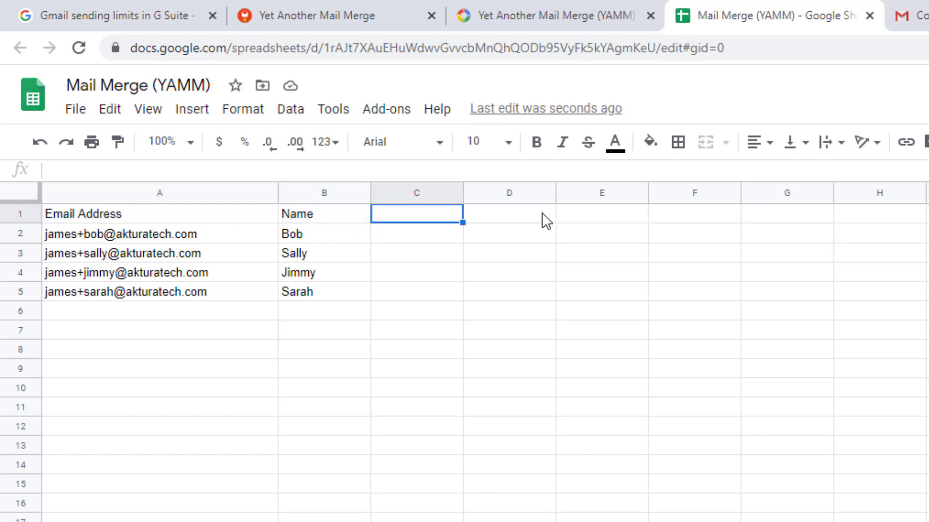
text(Coupon)
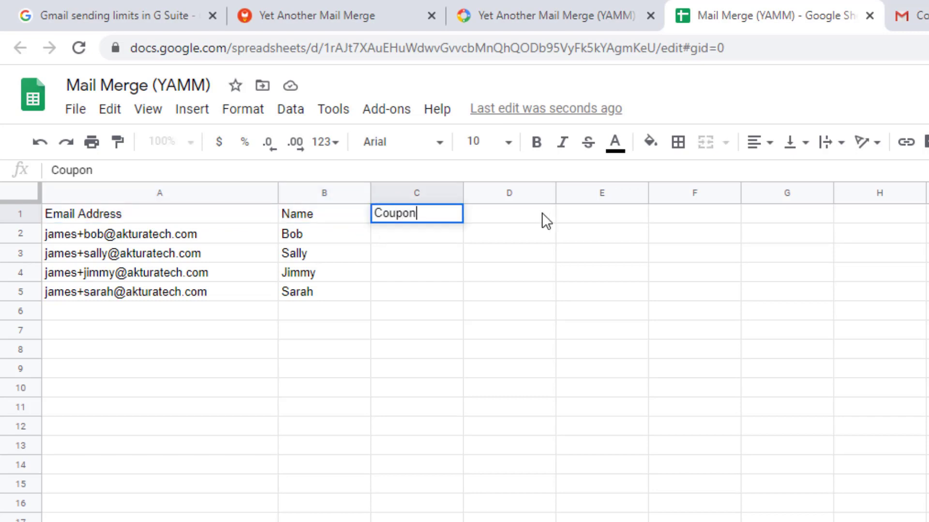
click(494, 240)
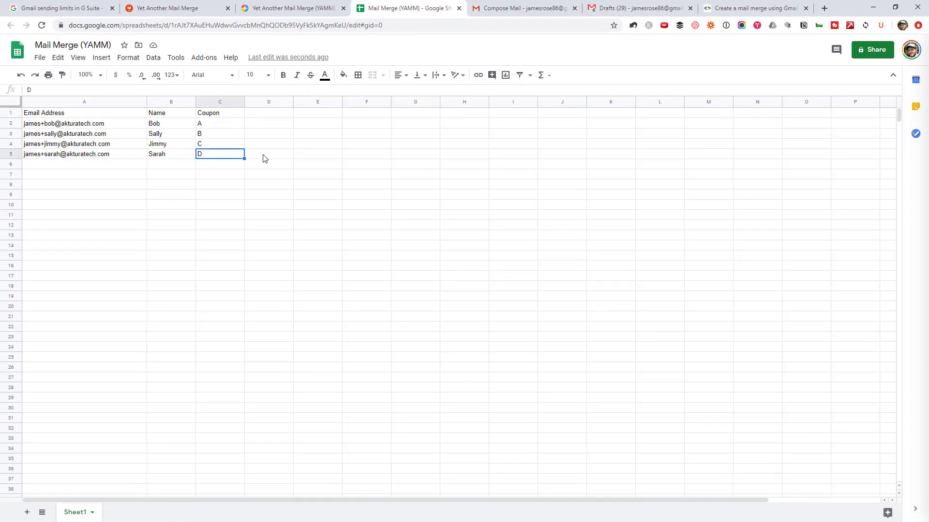
- Begin the draft body with 'Hi', checking the sheet's Name header for the placeholder
click(527, 9)
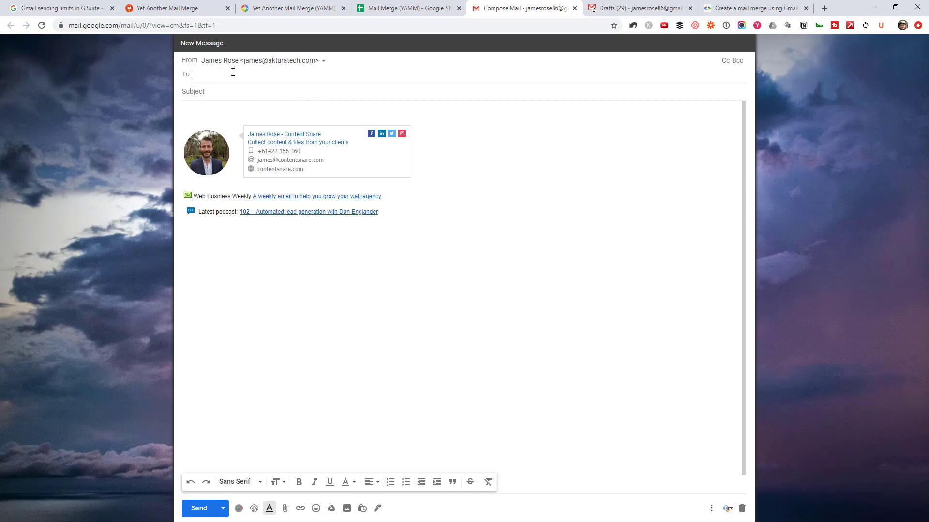
click(234, 106)
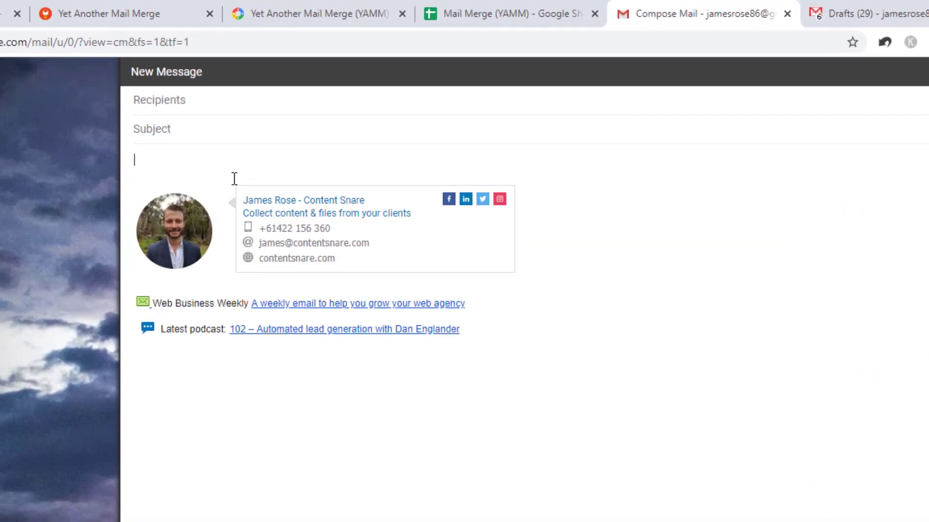
text(Hi)
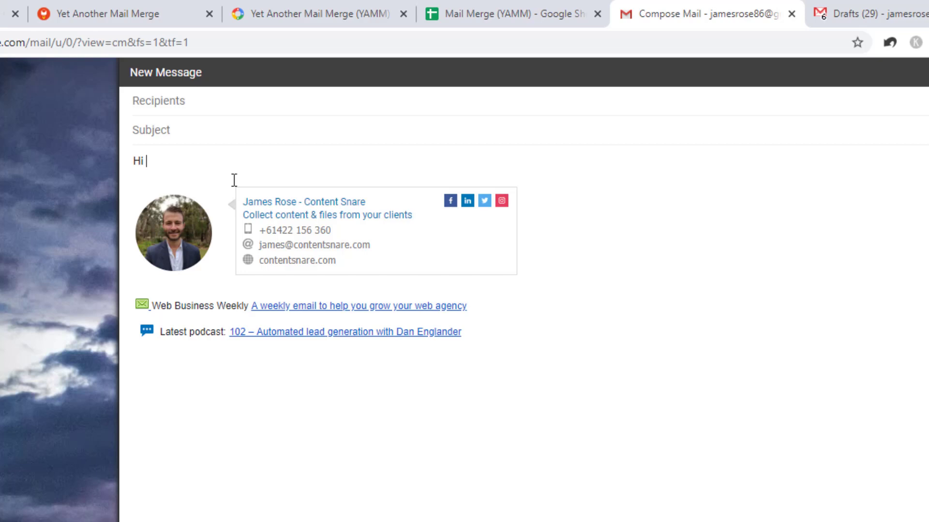
click(479, 11)
click(103, 196)
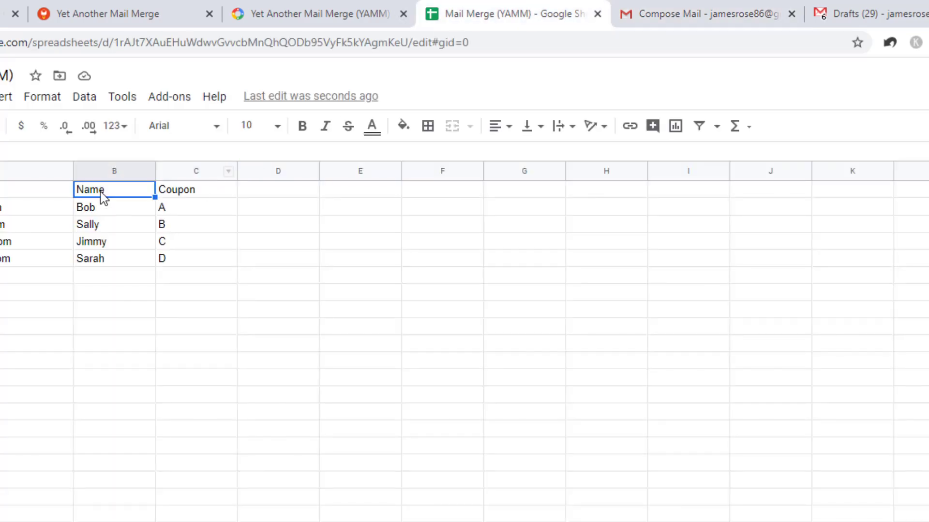
double_click(103, 191)
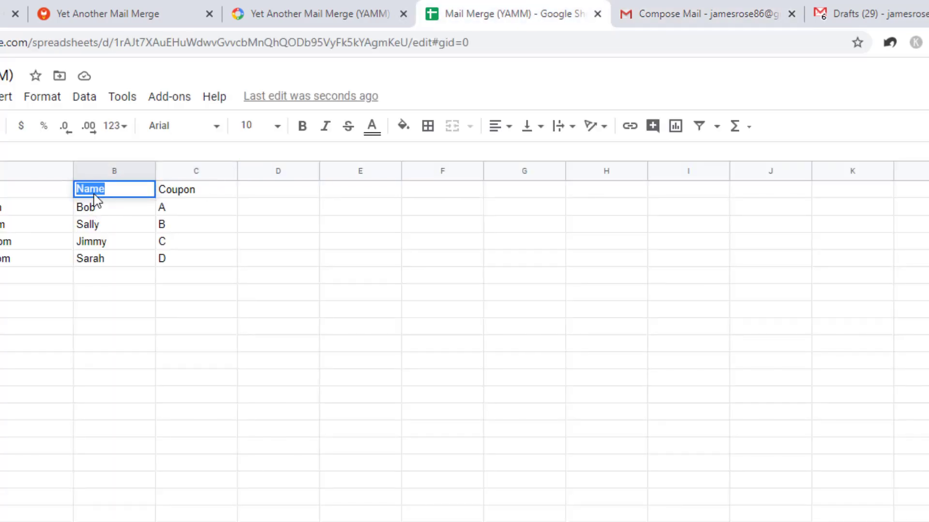
click(654, 8)
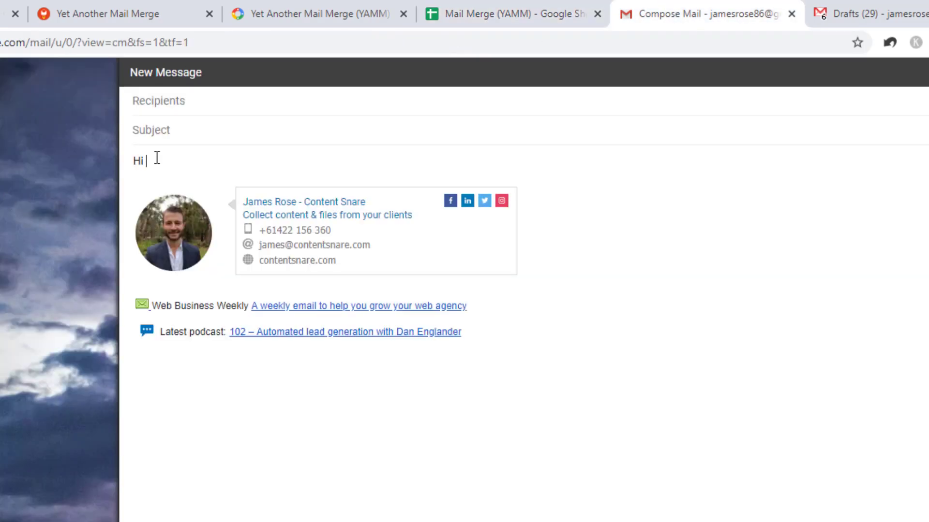
- Complete the greeting 'Hi {{Name}}' and add the line 'Your coupon is {{Coupon}}'
text({{)
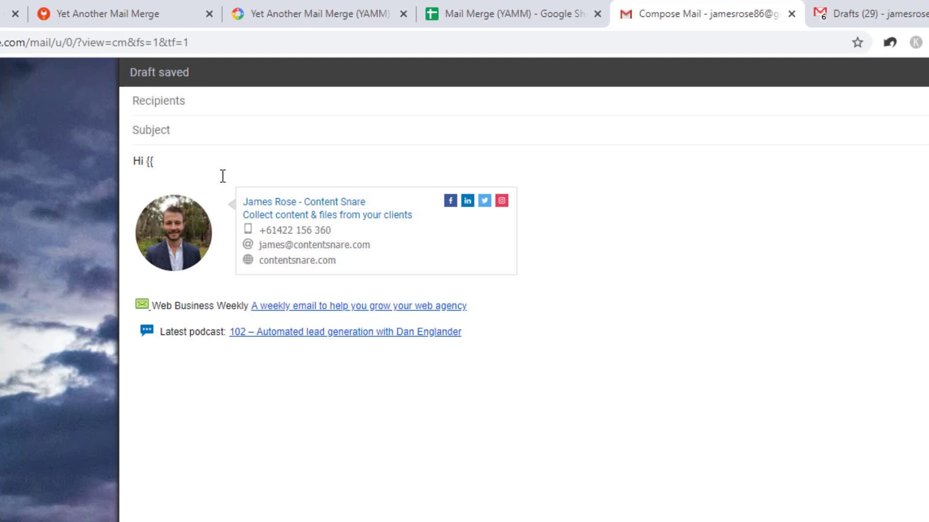
text( Name)
key(BackSpace)
key(BackSpace)
key(BackSpace)
key(BackSpace)
key(BackSpace)
key(BackSpace)
text(Name)
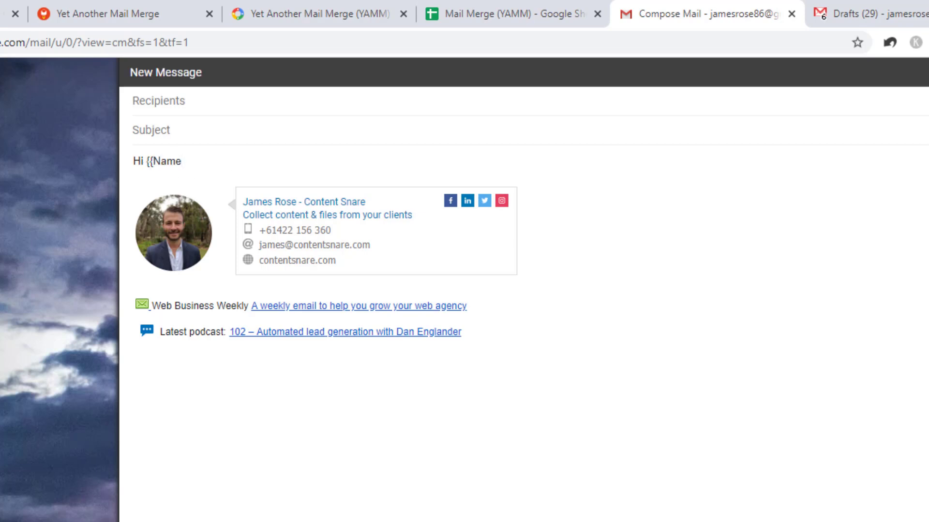
text(}})
key(Return)
key(Return)
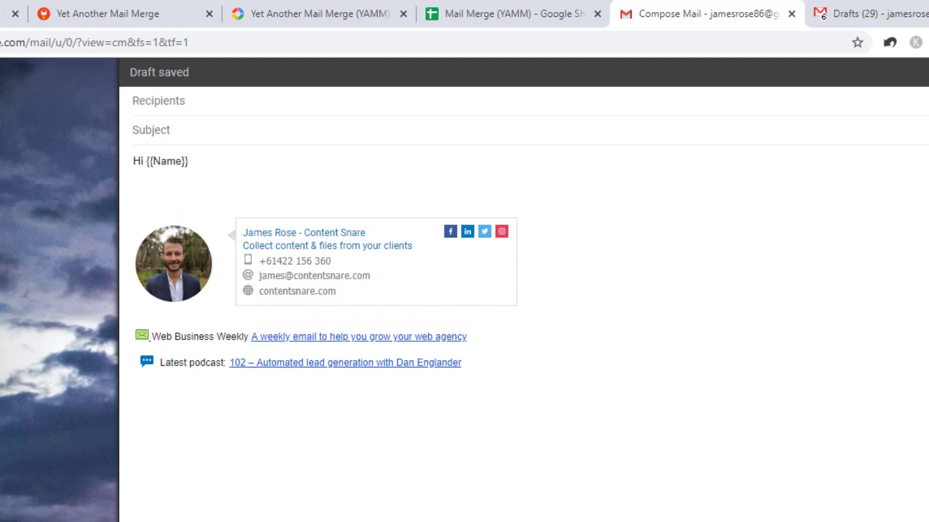
text(Your)
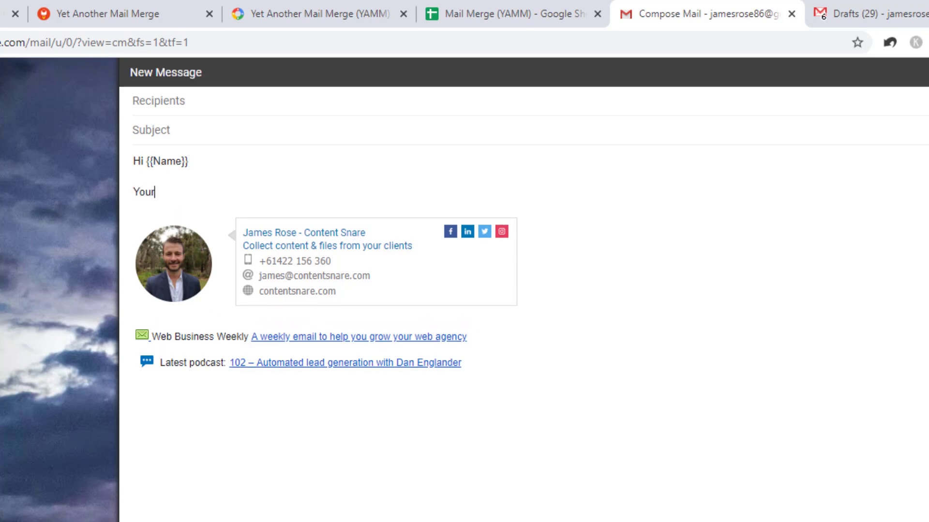
text( coupon is {{Coupo)
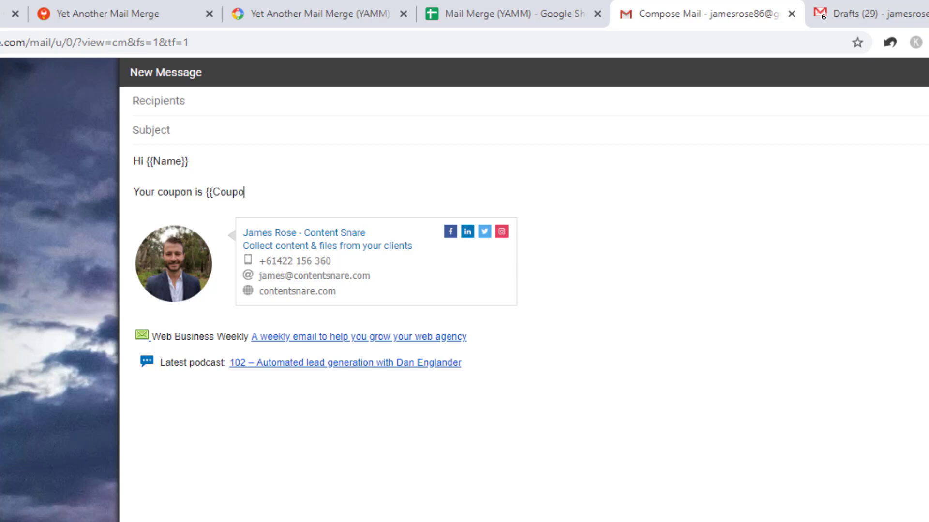
text(n}})
- Confirm the Coupon header, then add the 'Cheers' sign-off snippet below the coupon line
click(513, 14)
click(173, 191)
click(670, 7)
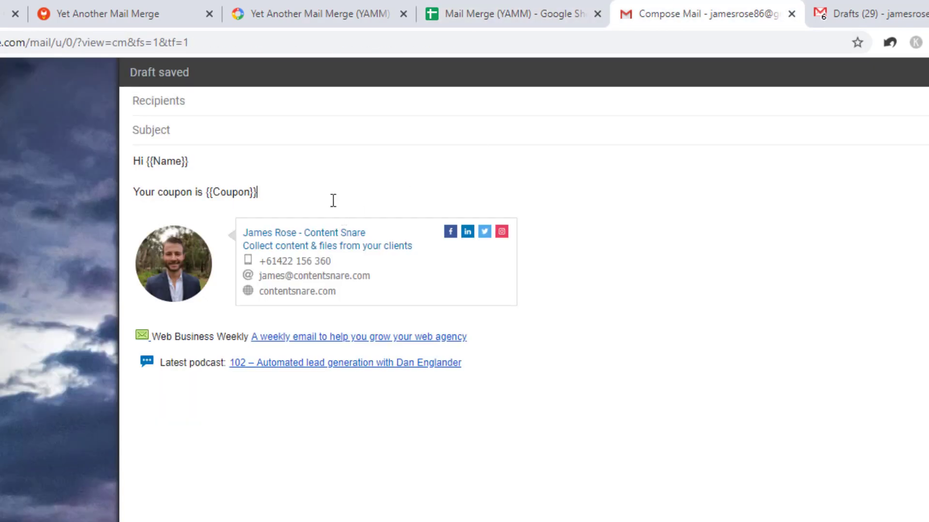
key(Return)
text(c)
key(Tab)
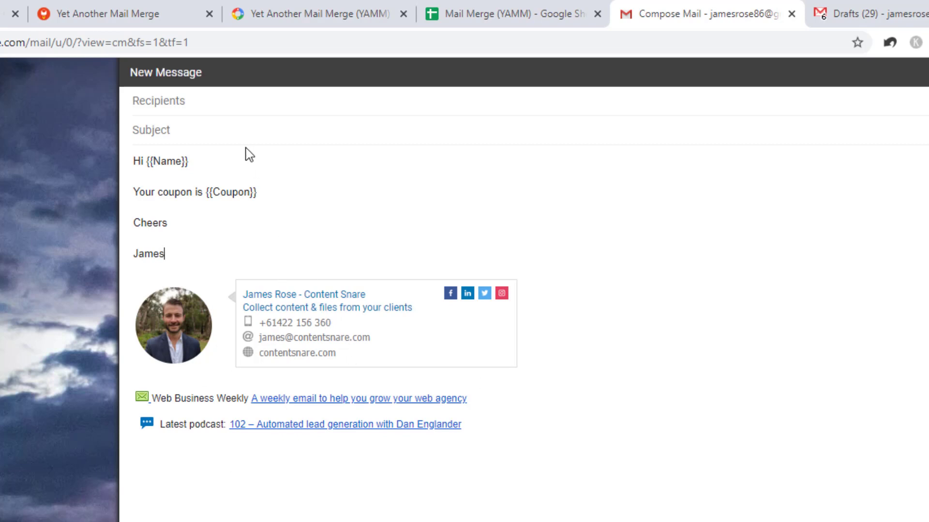
- Set the email subject to 'Here's your coupon code'
click(245, 134)
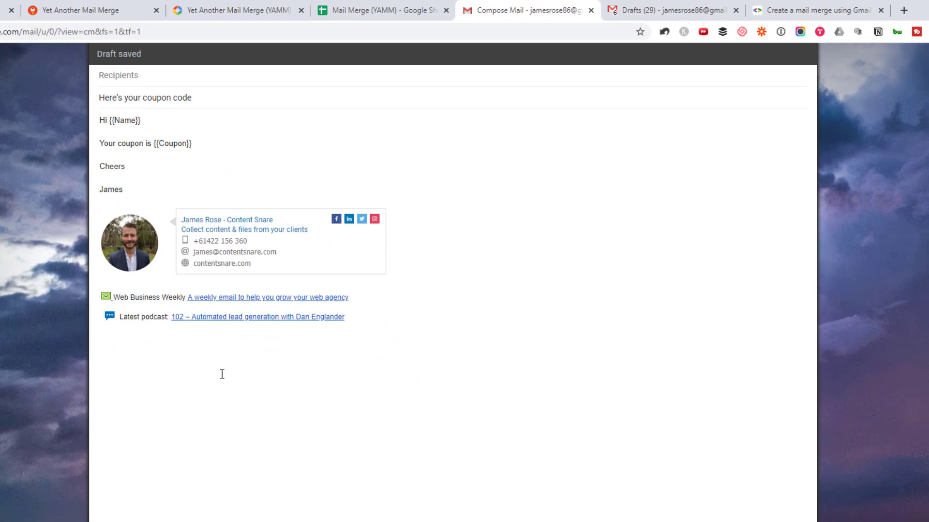
click(141, 76)
click(795, 76)
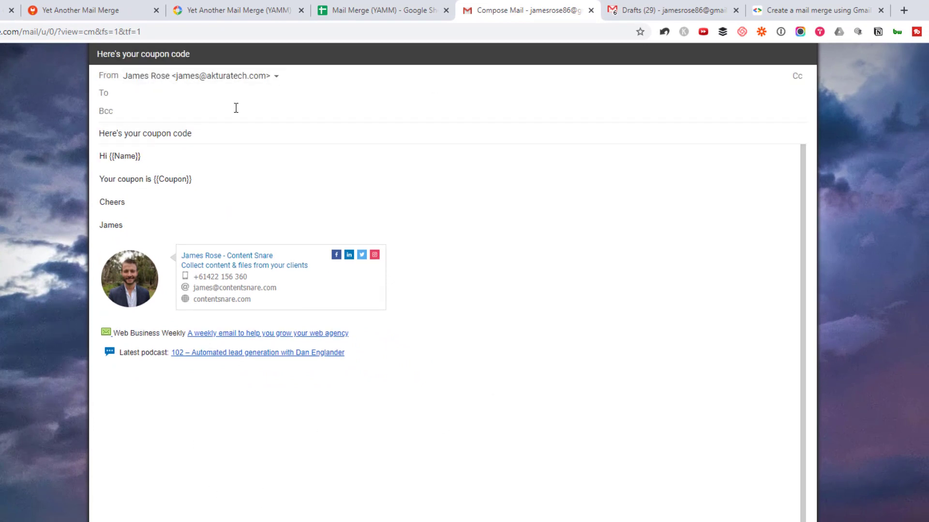
text(me@example.com)
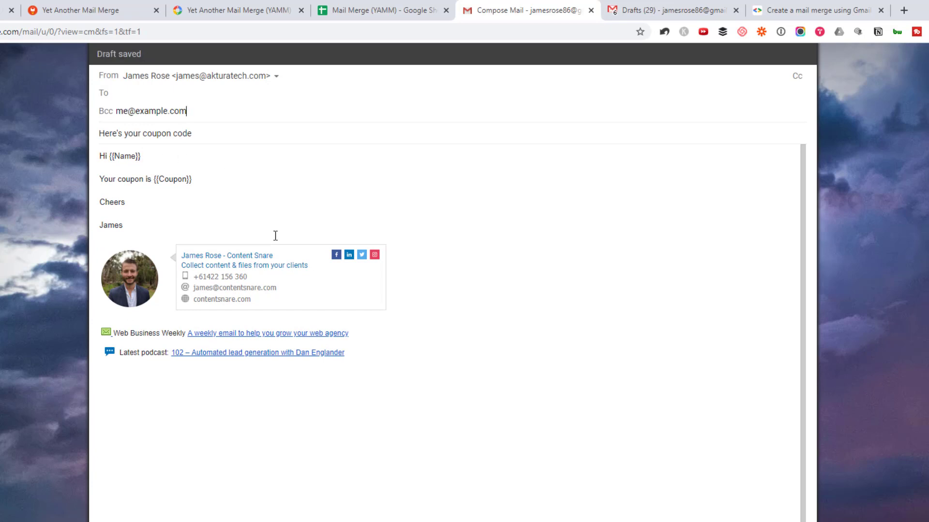
key(ctrl+shift+Left)
key(ctrl+shift+Left)
key(ctrl+shift+Left)
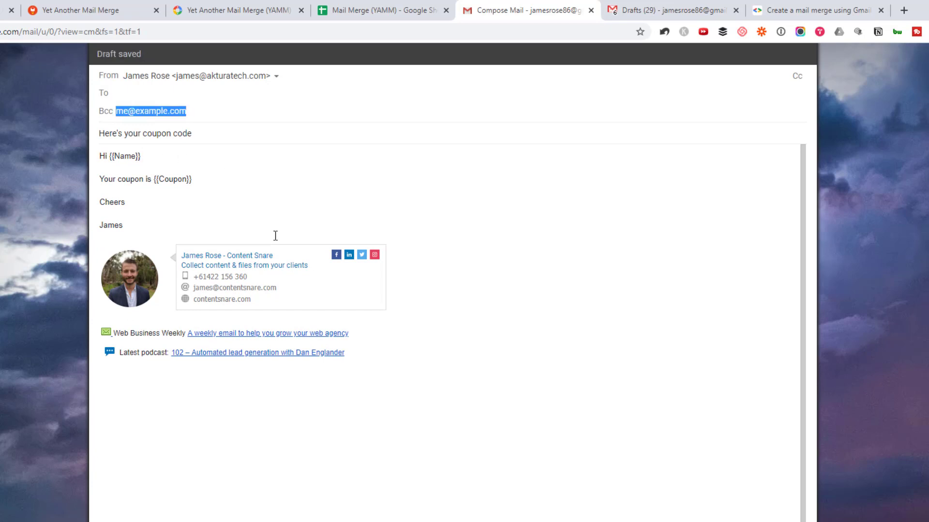
key(BackSpace)
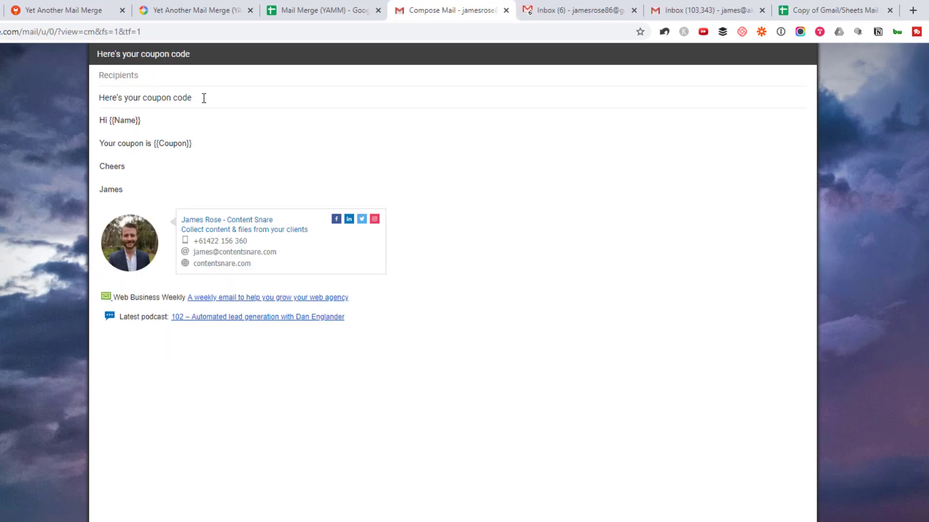
click(228, 77)
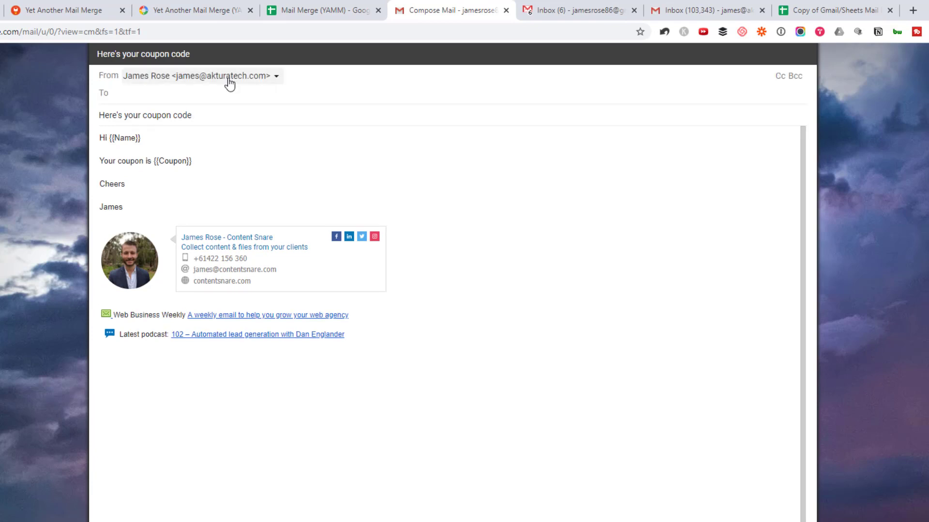
click(197, 81)
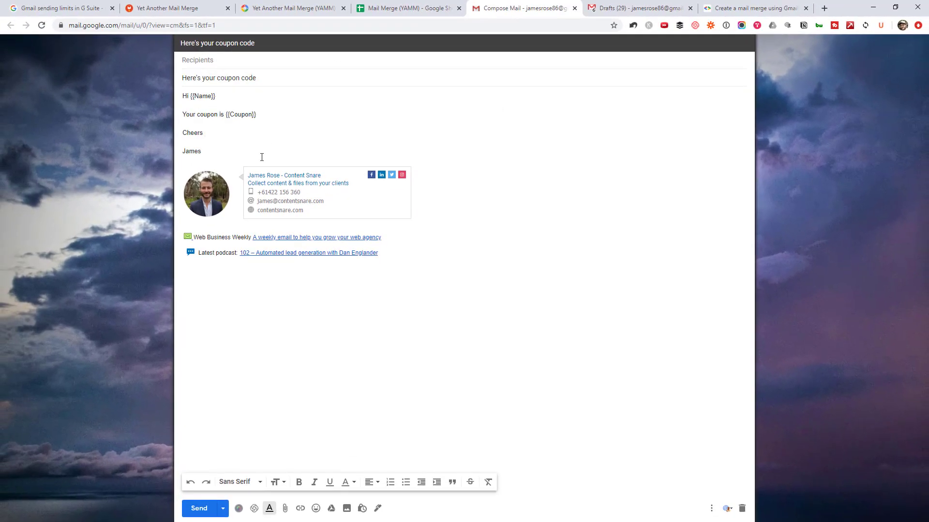
- Launch Start Mail Merge from the Add-ons > Yet Another Mail Merge menu
click(419, 11)
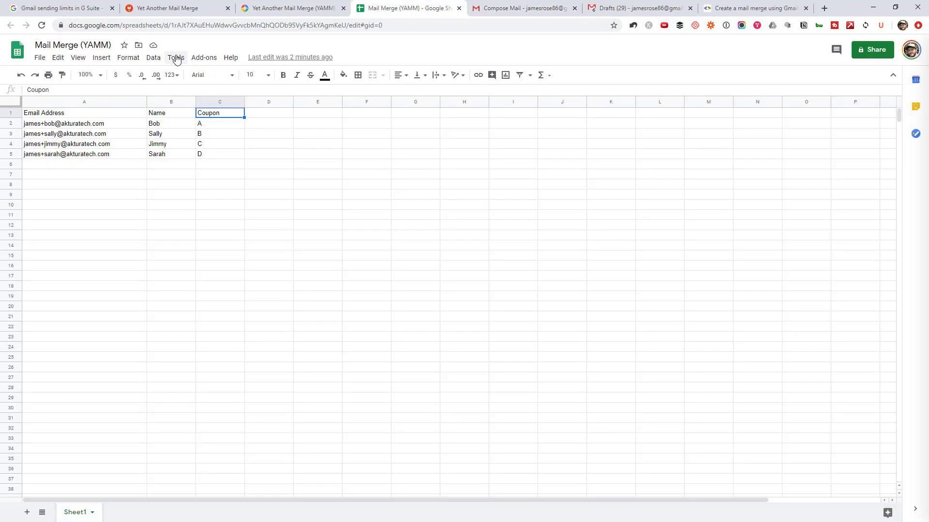
click(176, 59)
click(324, 155)
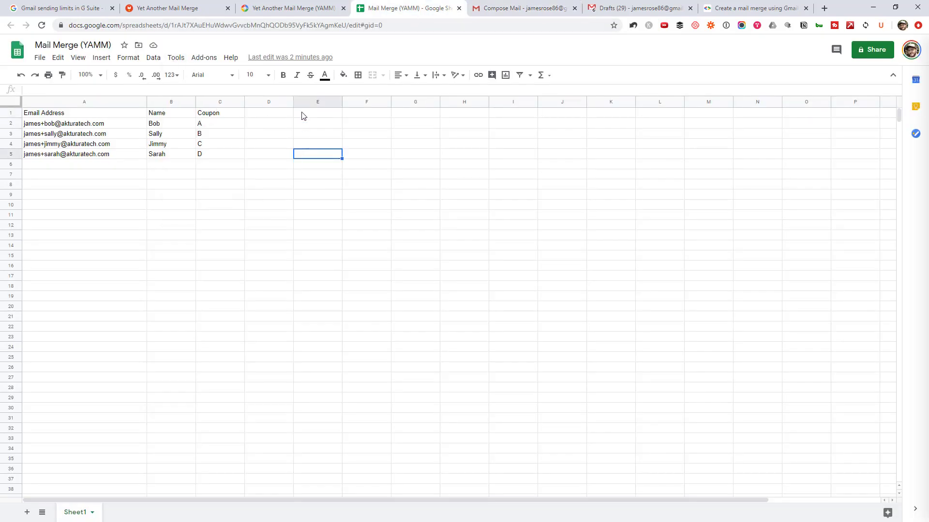
click(211, 59)
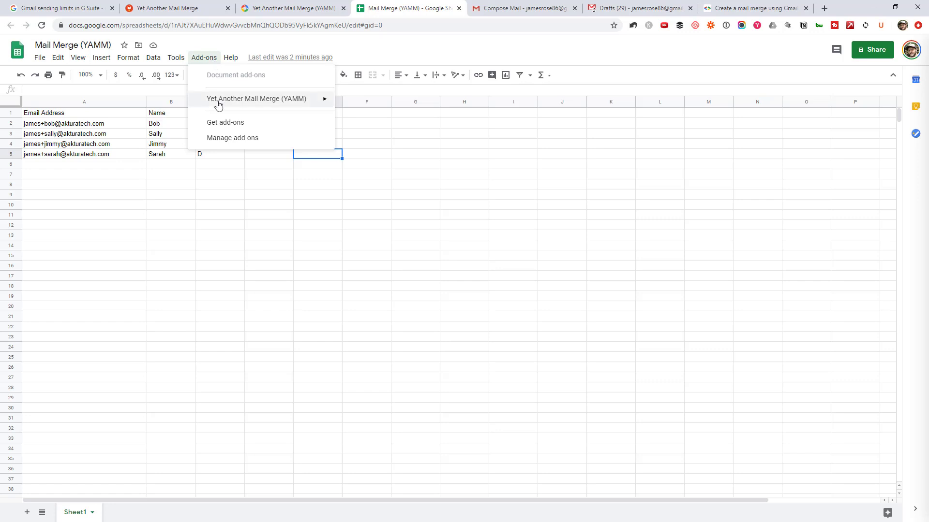
mouse_move(216, 103)
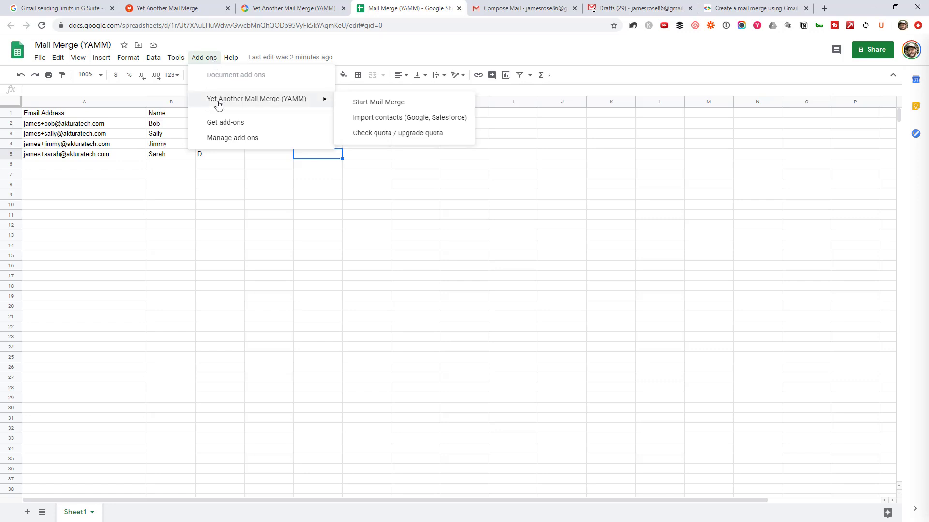
click(385, 103)
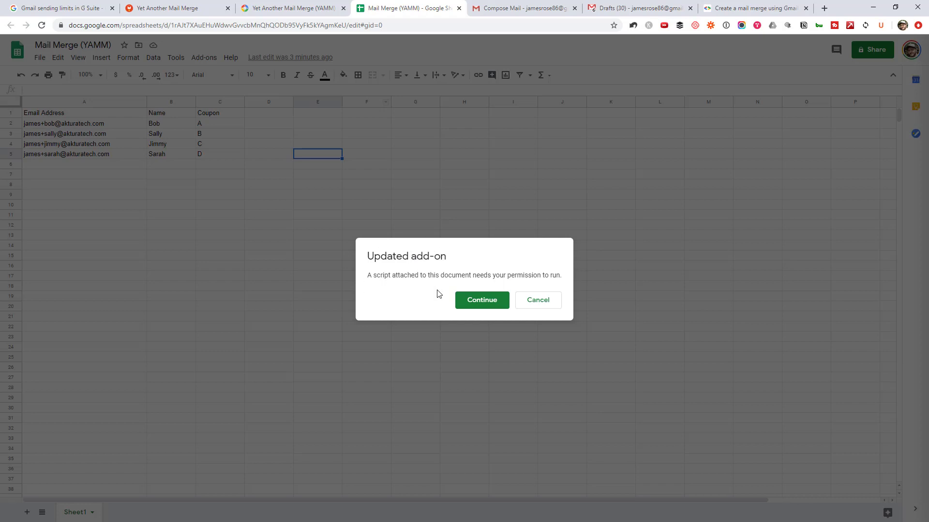
- Authorize the add-on with your Google account and allow its access
click(491, 303)
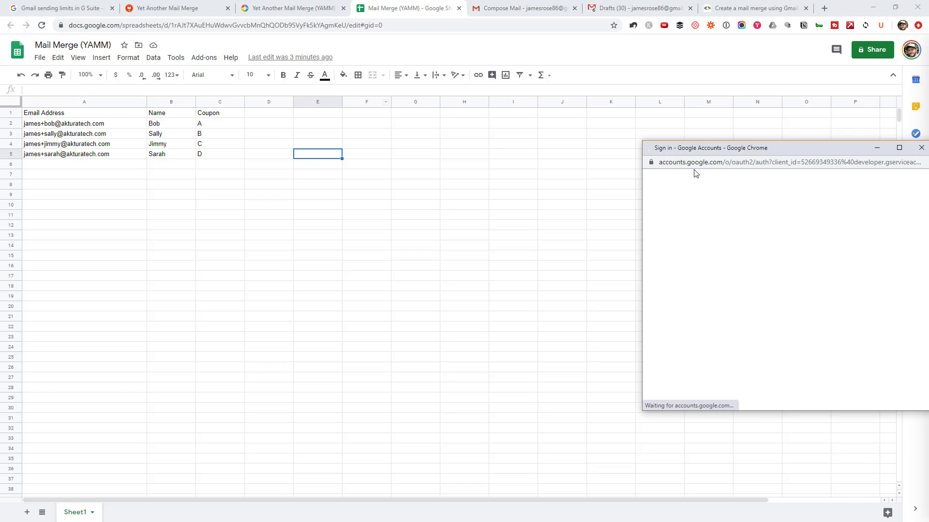
click(749, 259)
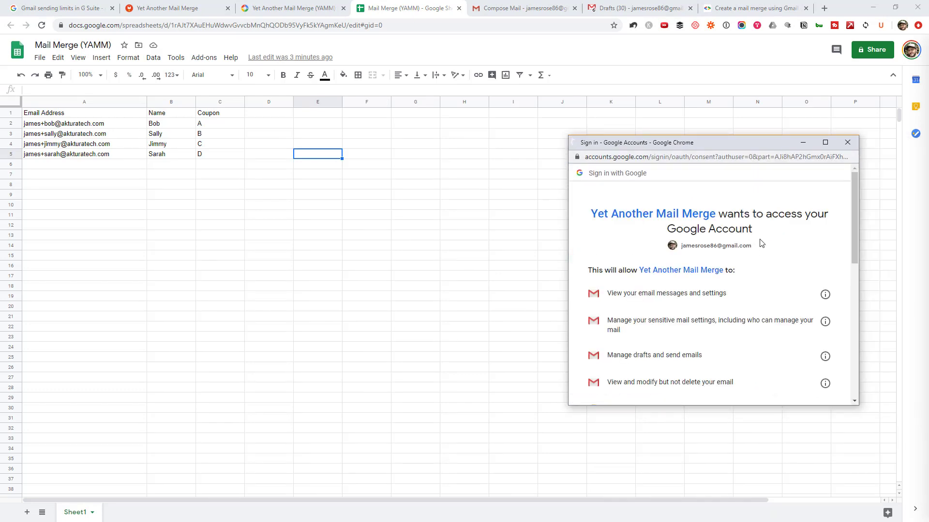
scroll(772, 304, down, 10)
click(809, 341)
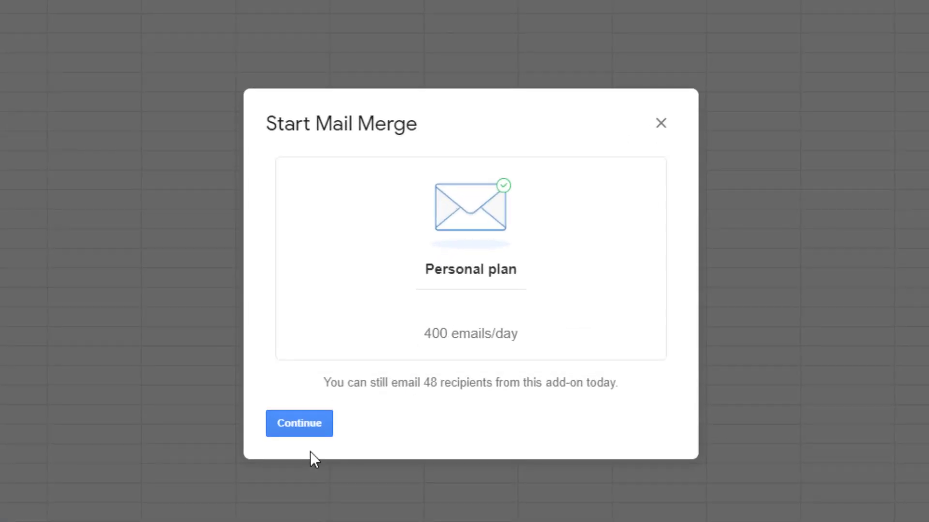
- Pick the 'Here's your coupon code - 7 KB' draft as the template and send yourself a test email
click(304, 428)
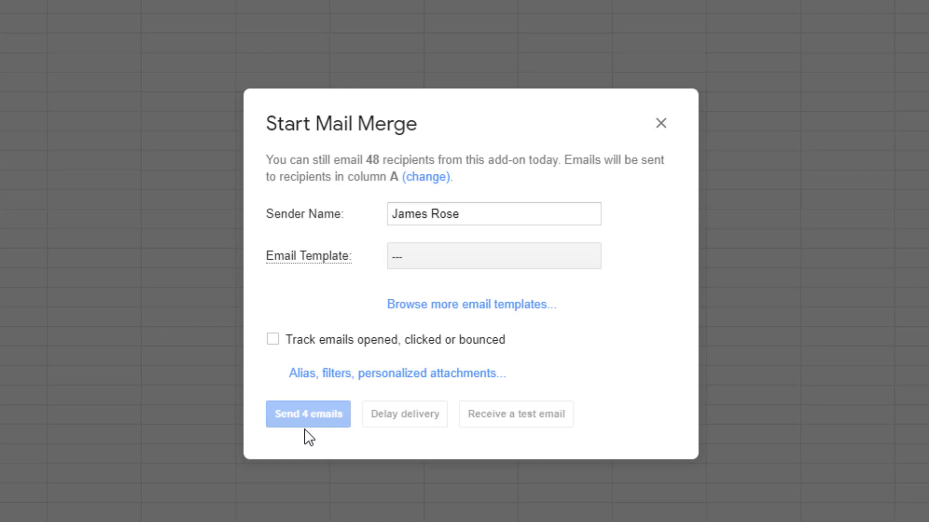
drag(461, 214, 371, 215)
click(486, 217)
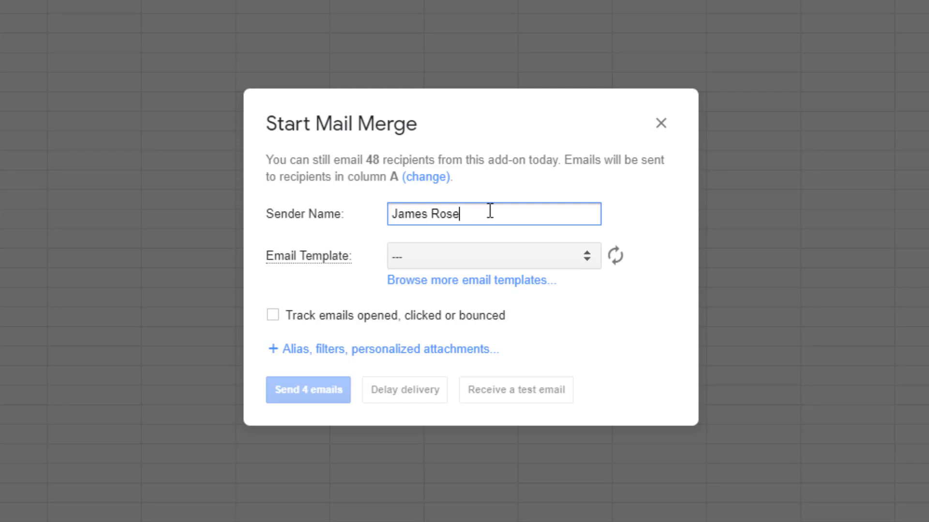
click(525, 248)
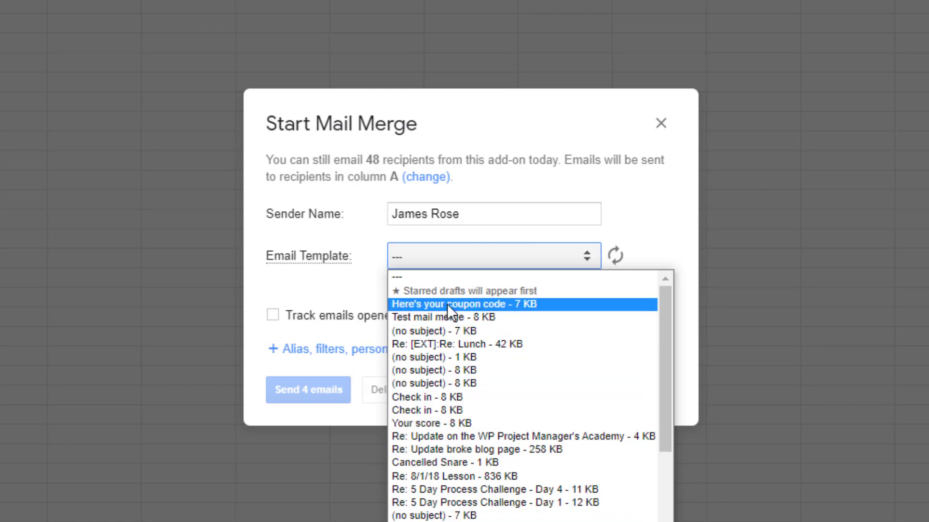
click(465, 304)
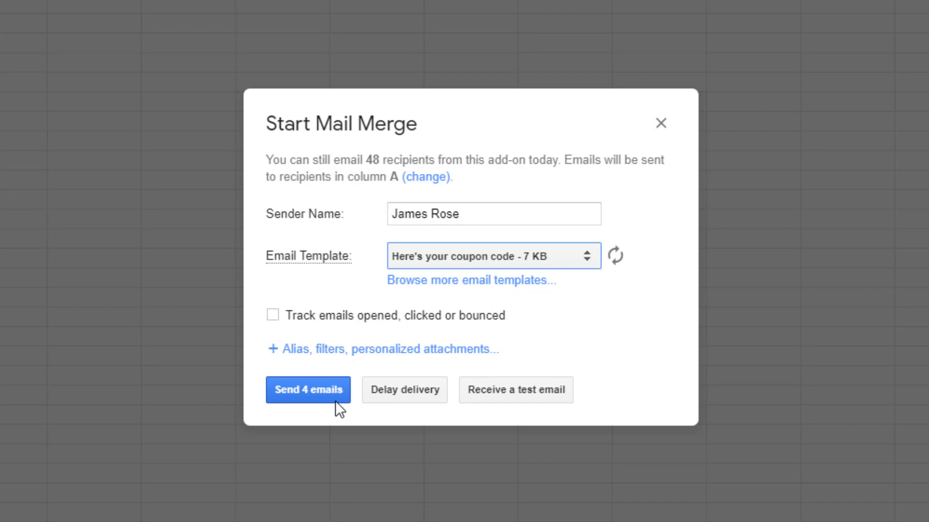
click(530, 396)
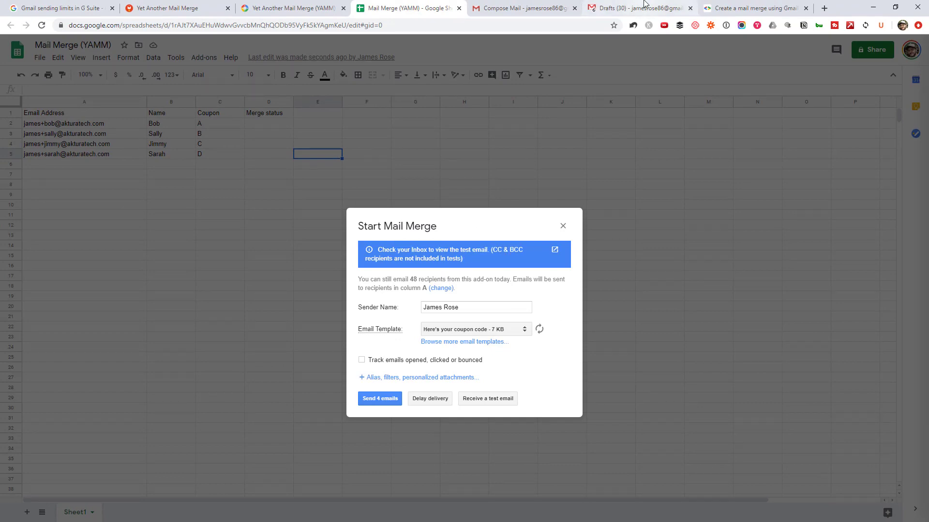
- Open the test email and check the merged recipient name and coupon code A
click(643, 8)
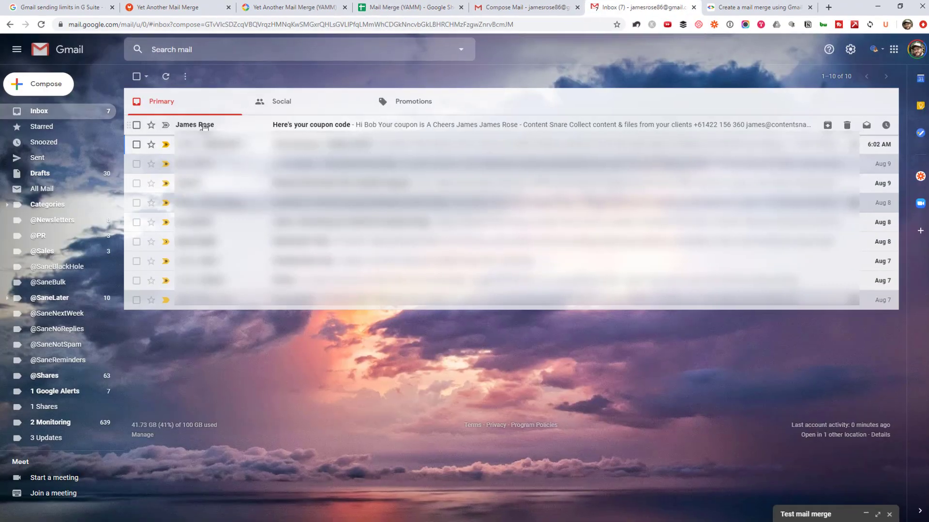
click(218, 125)
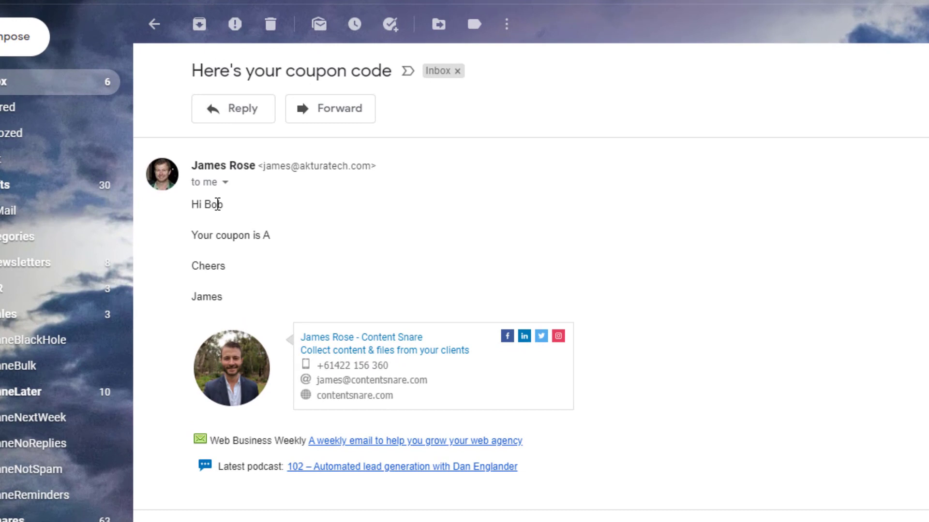
double_click(216, 204)
click(266, 237)
double_click(266, 236)
click(295, 238)
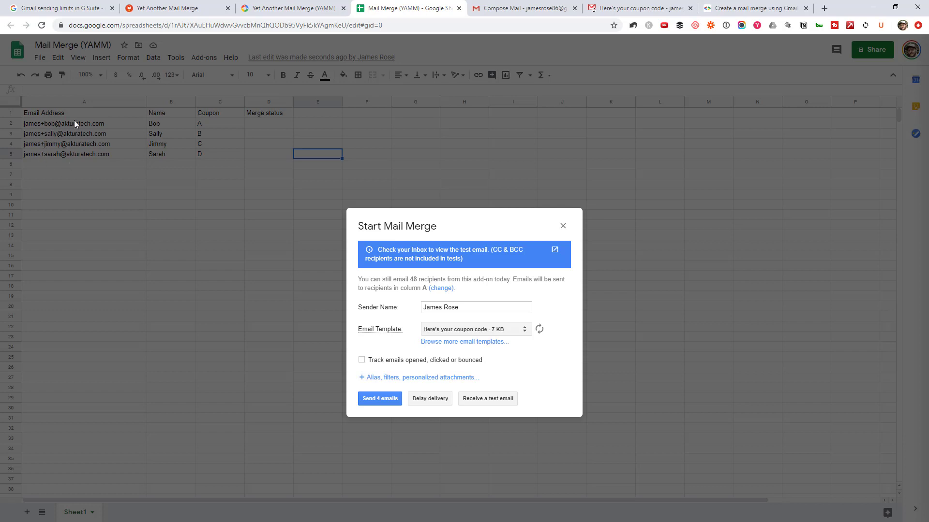
- Send the merge to all 4 recipients and review the Merge status column D1:D5
click(379, 400)
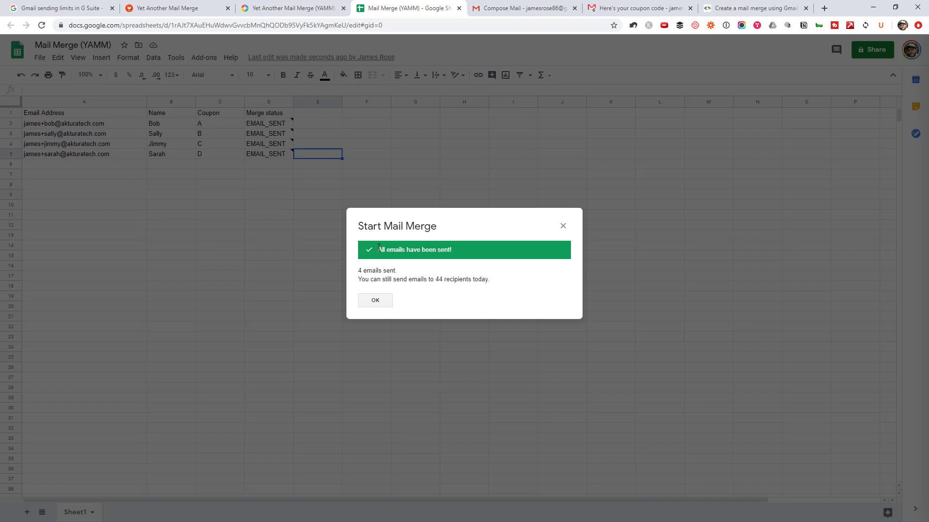
click(375, 301)
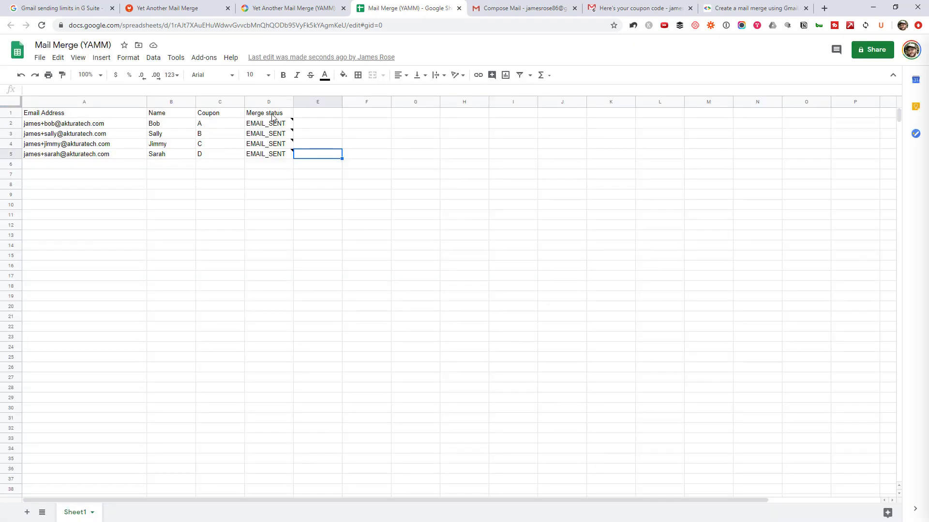
click(274, 114)
shift+click(273, 154)
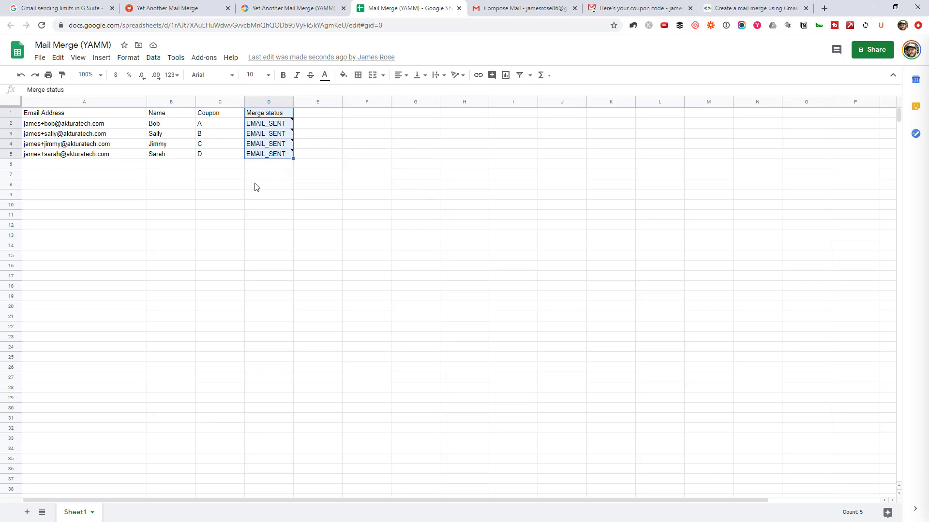
click(255, 187)
- Check the sent-date note on D3, then view the four coupon emails in the inbox
click(284, 136)
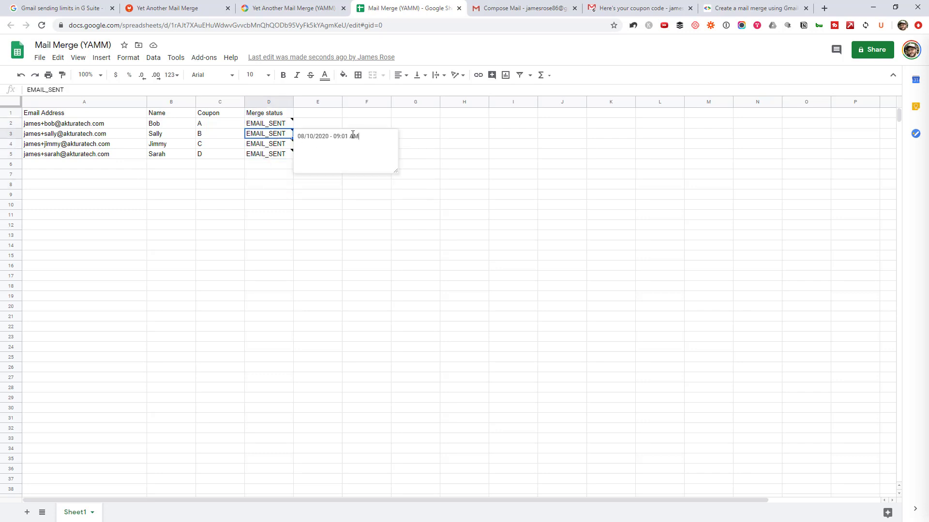
drag(352, 136, 296, 136)
click(263, 177)
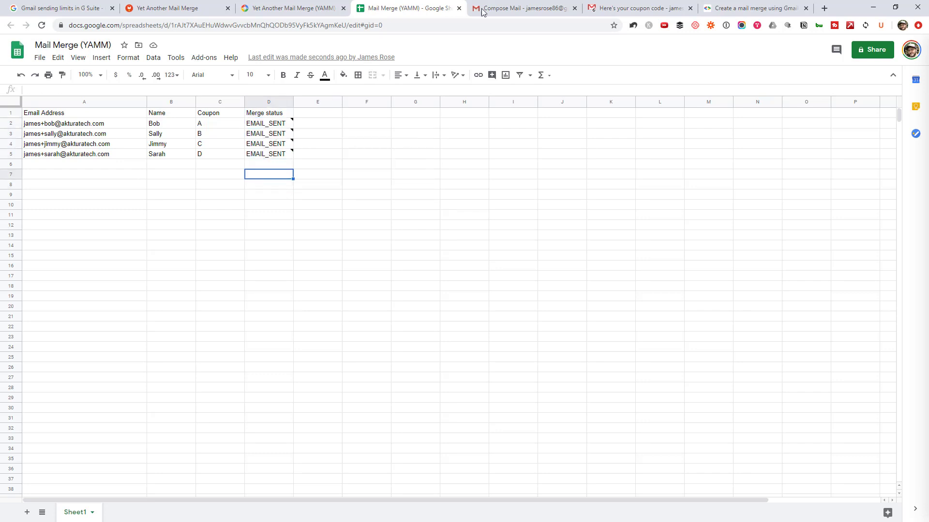
click(636, 7)
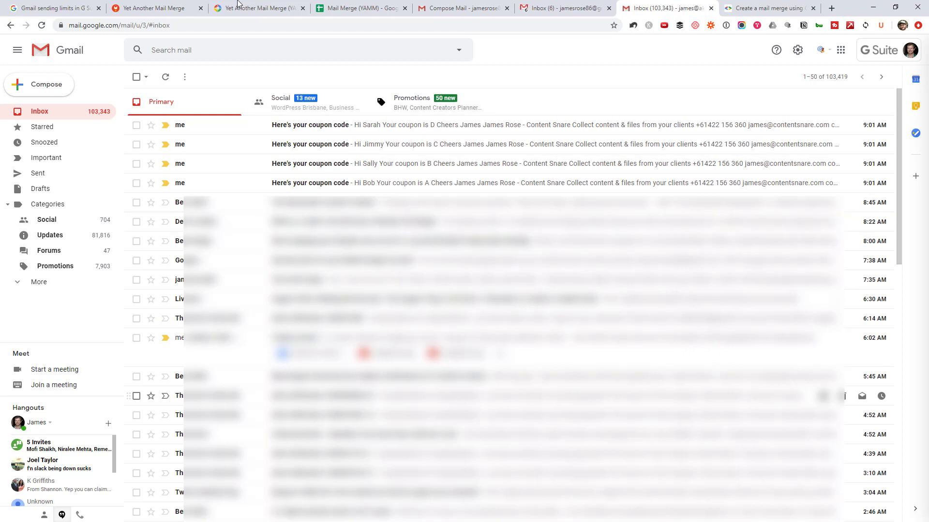
- Switch to the browser tab holding the Yet Another Mail Merge home page
click(152, 9)
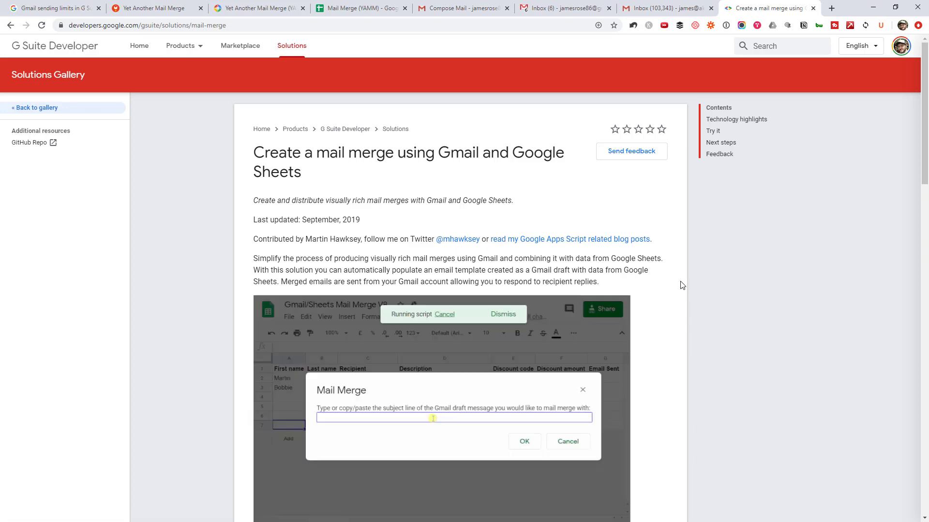
- Scroll the mail merge guide down to its Try it steps
scroll(682, 286, down, 6)
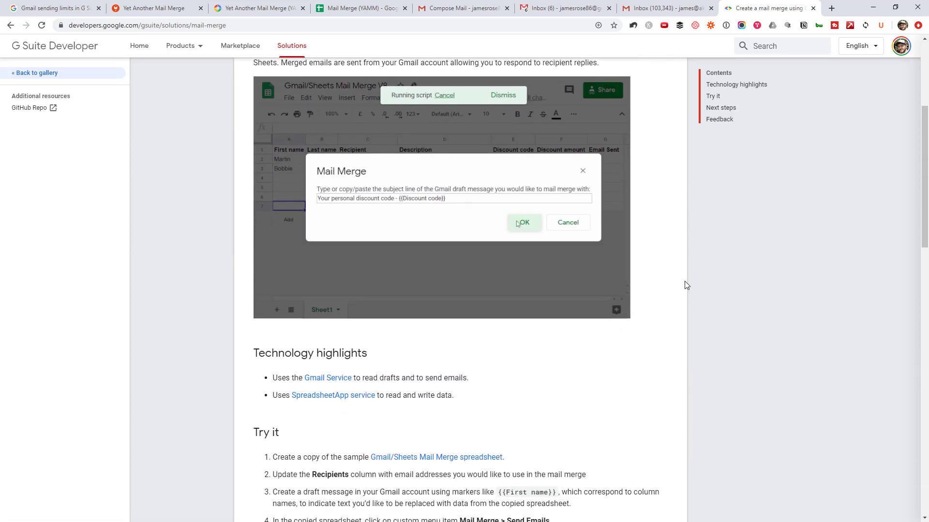
scroll(674, 271, down, 3)
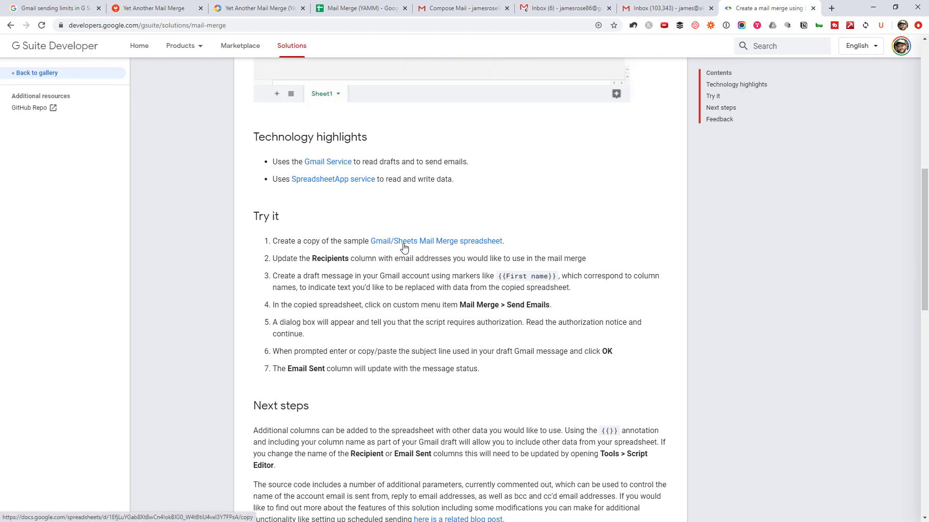
- Make a personal copy of the Gmail/Sheets Mail Merge sample and check its Drive folder
click(404, 246)
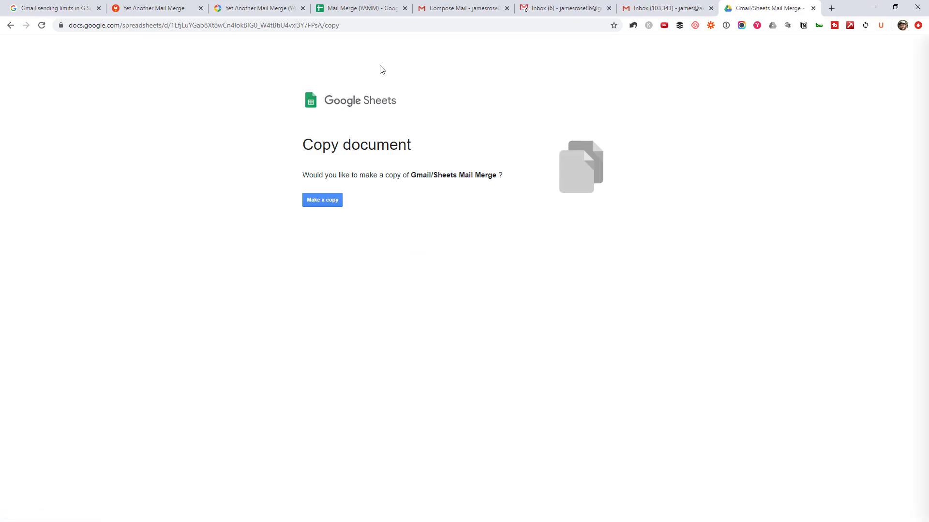
click(323, 206)
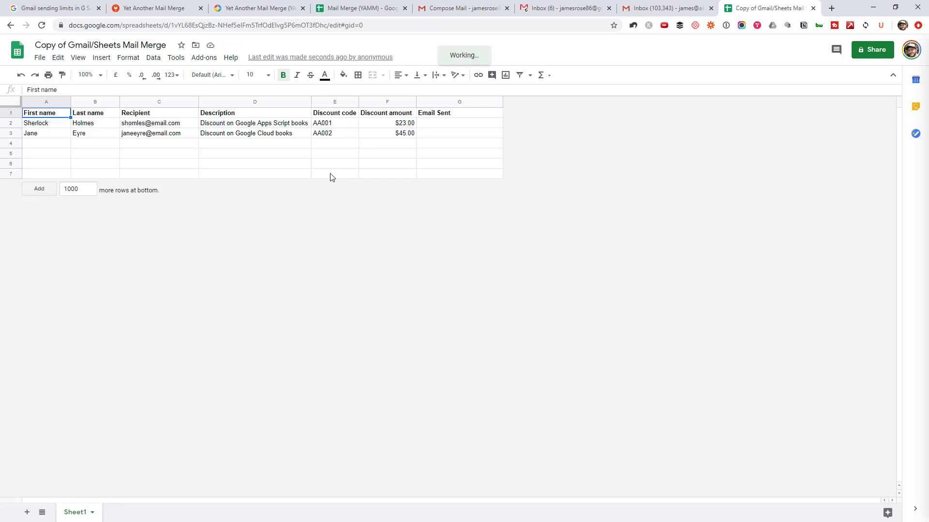
click(197, 47)
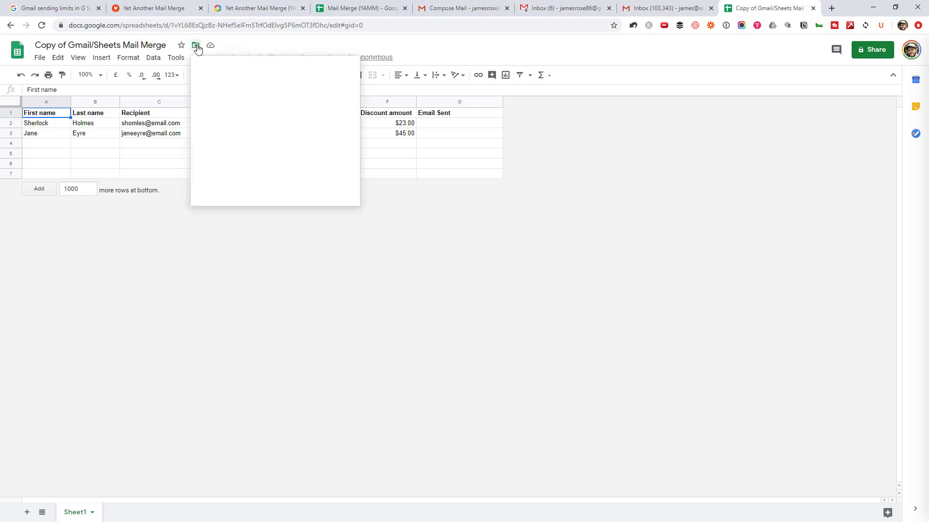
click(527, 249)
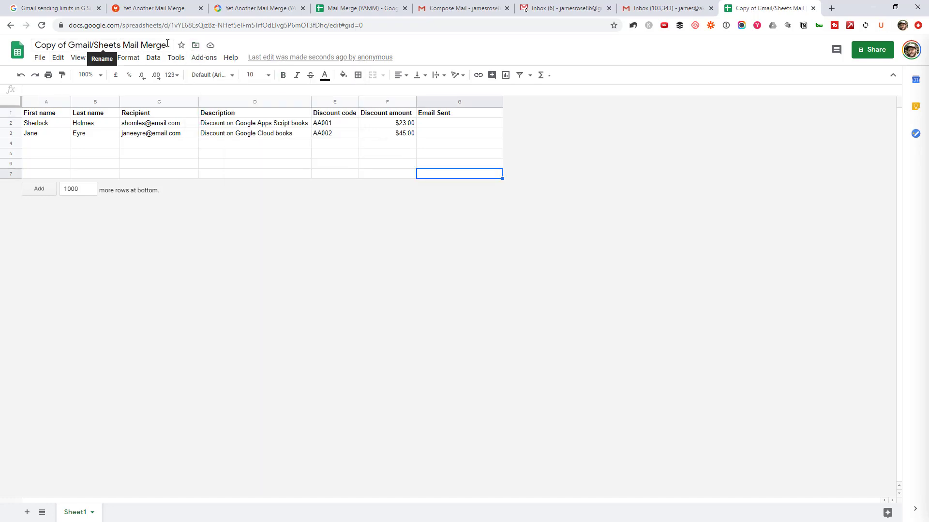
- Review the sample rows with discount codes AA001/AA002 and amounts $23.00/$45.00
click(255, 174)
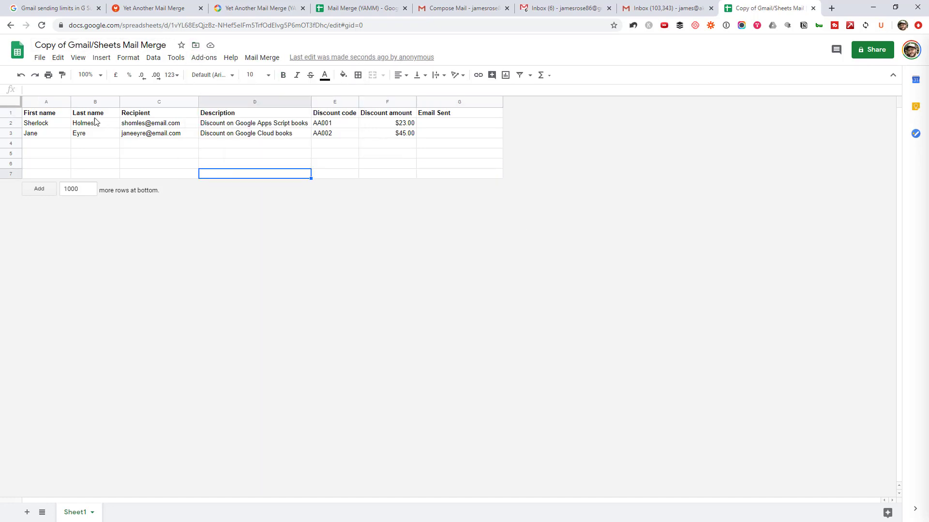
drag(47, 116, 408, 141)
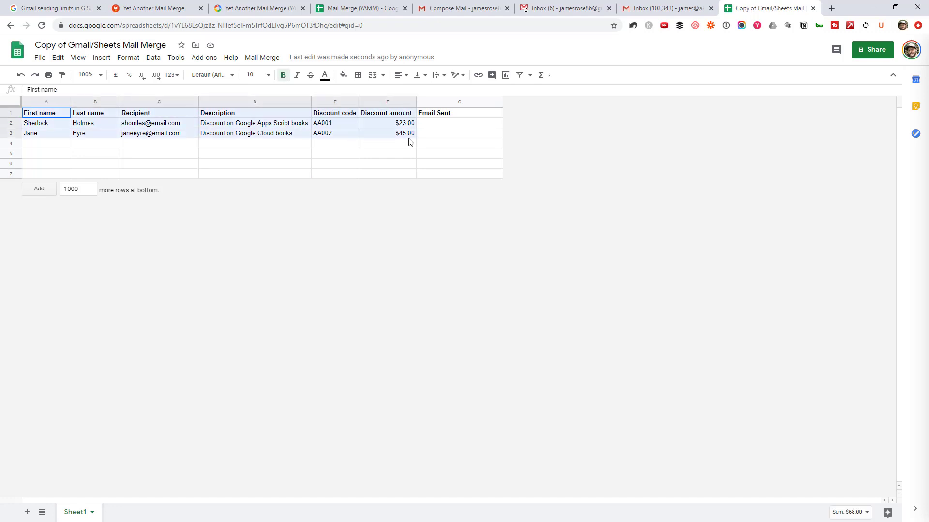
click(155, 125)
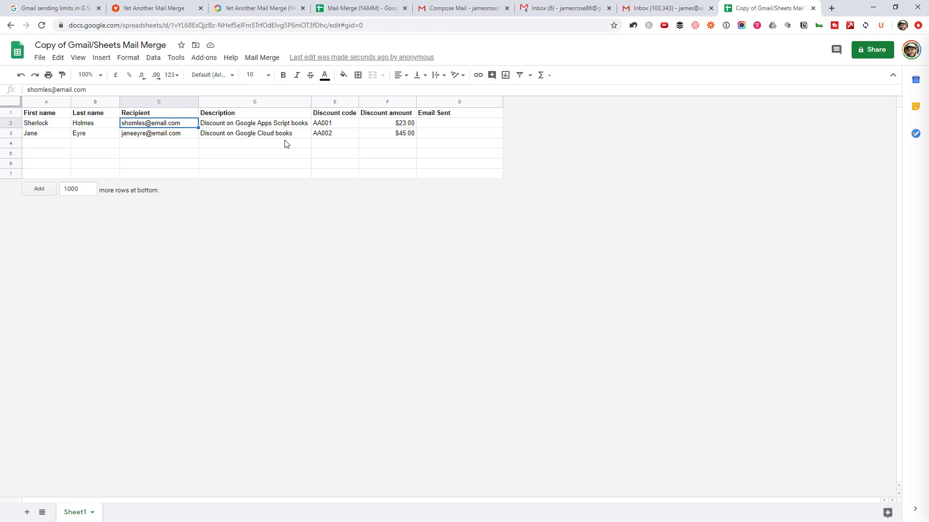
- Review the coupon draft's sender list, subject line and body text in Gmail
key(ctrl+5)
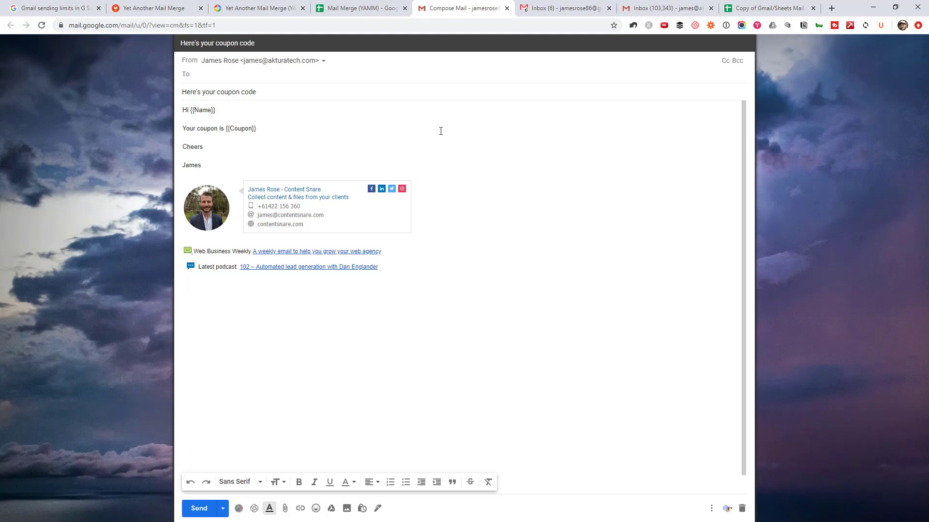
click(323, 60)
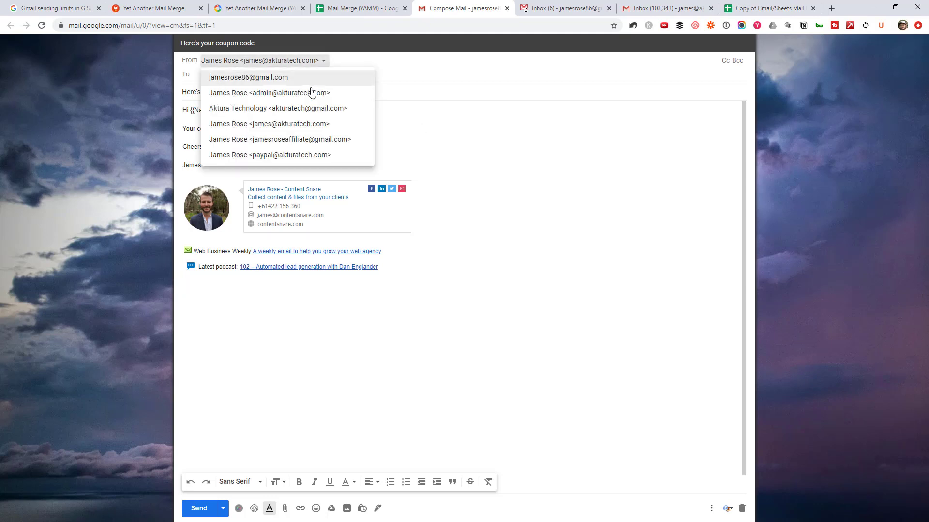
click(465, 114)
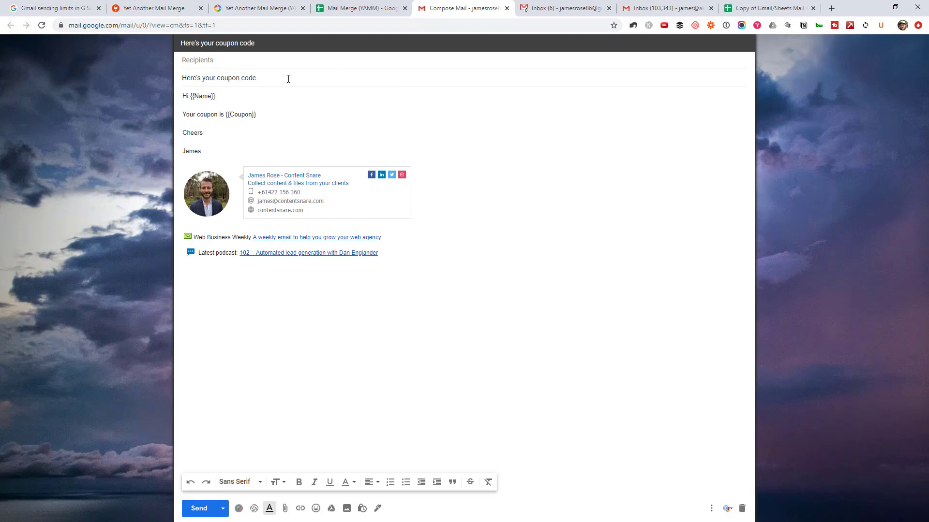
drag(288, 78, 161, 69)
drag(252, 114, 248, 115)
drag(210, 151, 165, 91)
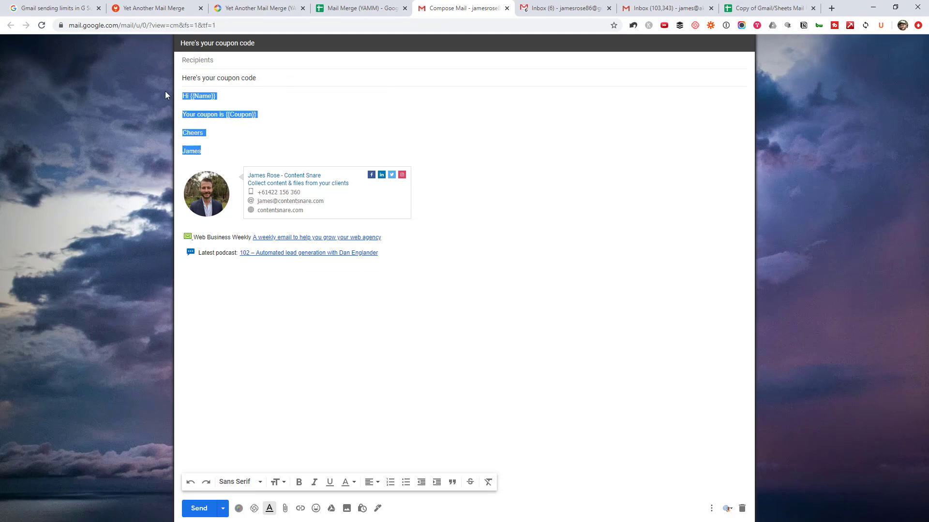
click(270, 122)
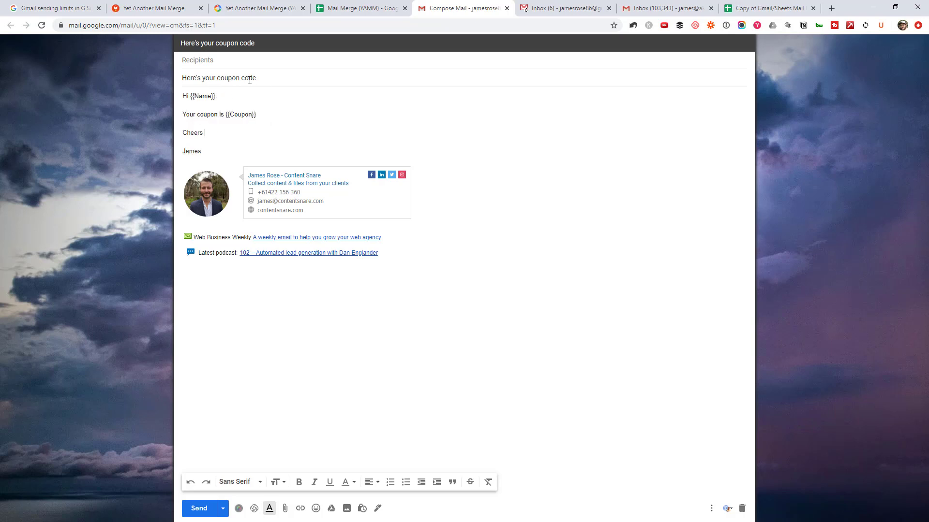
- Replace the {{Name}} placeholder in the greeting with the sheet's 'First name' header
click(753, 5)
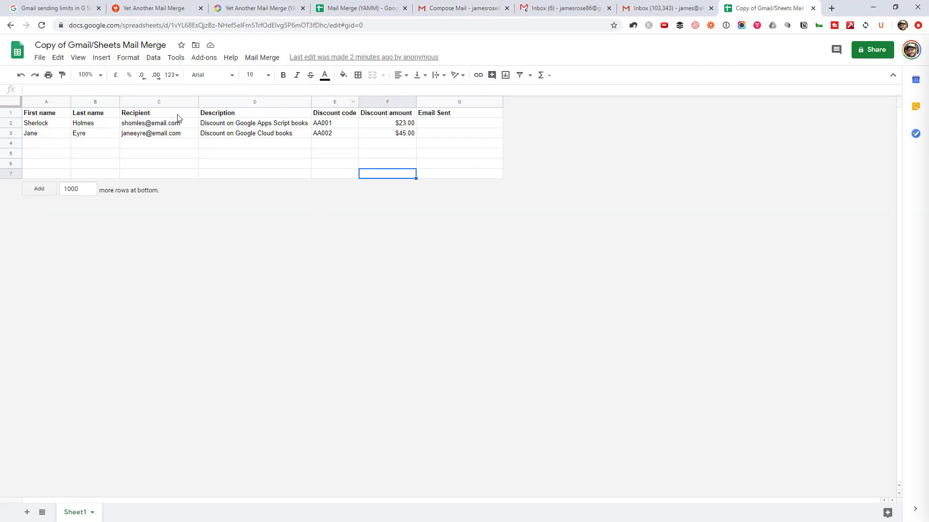
click(58, 119)
double_click(63, 114)
key(ctrl+a)
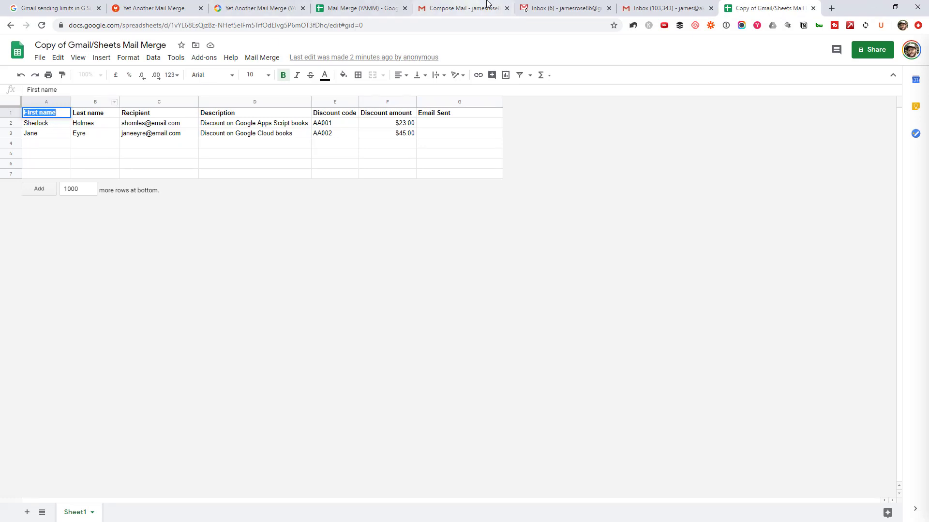
click(504, 4)
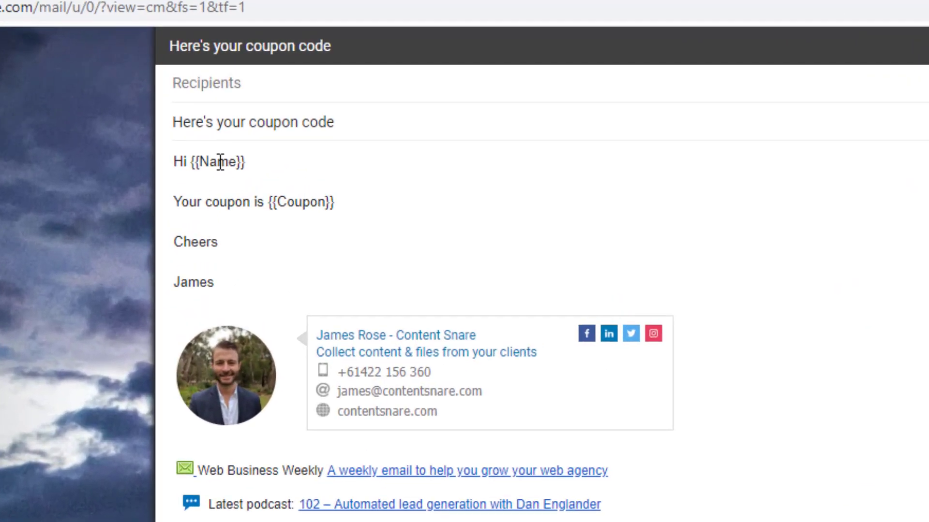
double_click(186, 86)
key(ctrl+v)
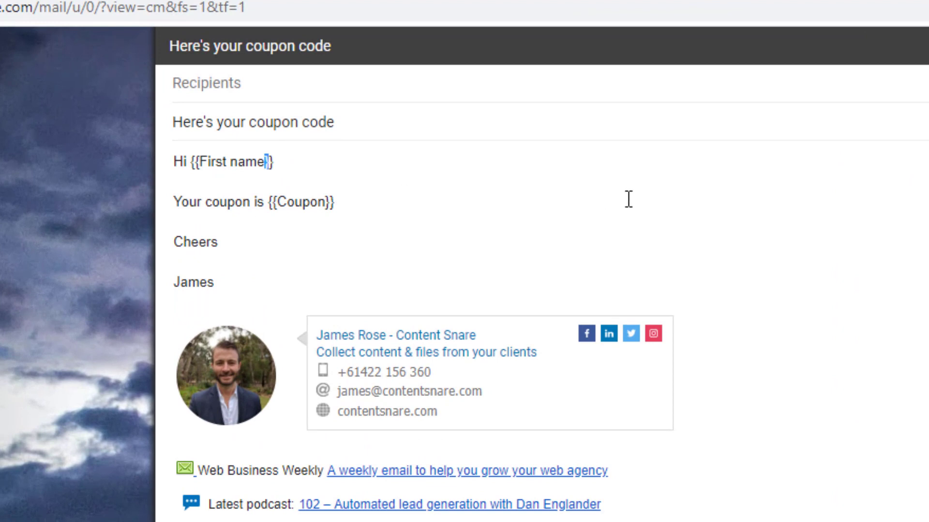
- Replace {{Coupon}} with 'Discount code' and add a {{Description}} line below it
click(628, 201)
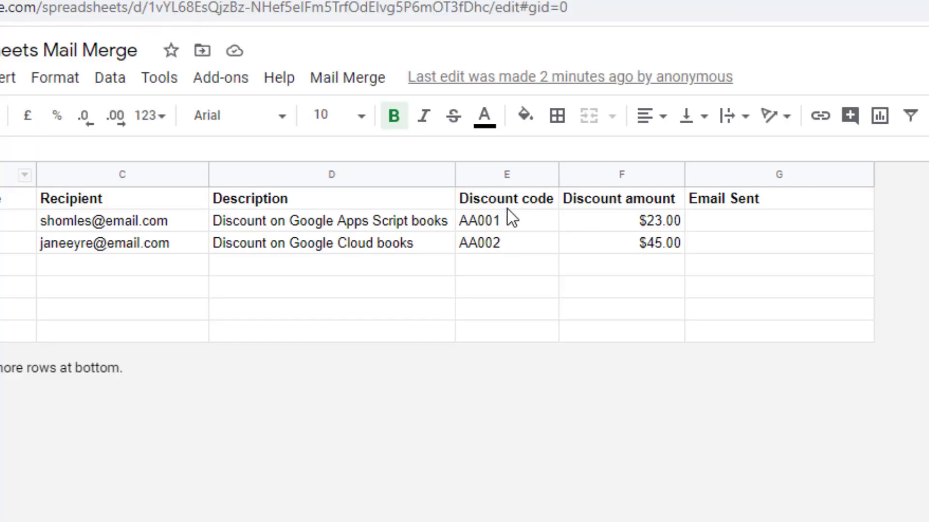
click(507, 205)
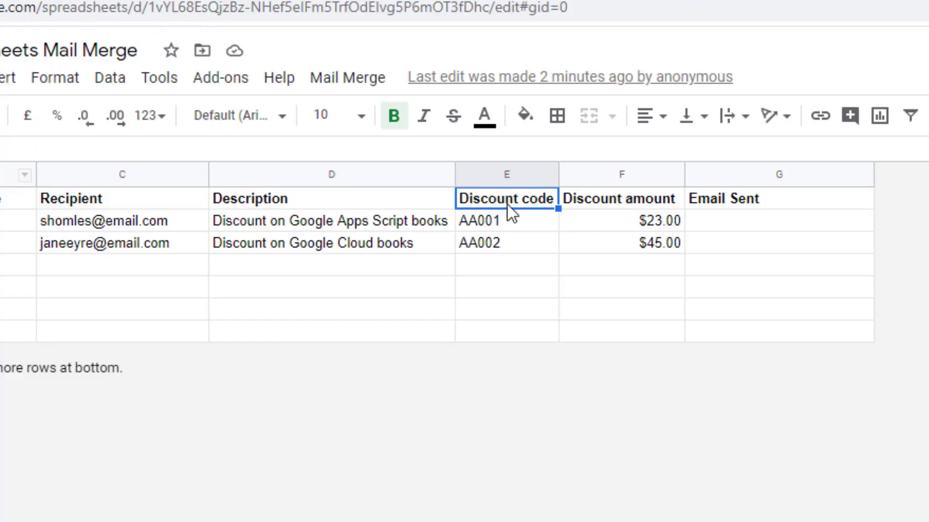
double_click(507, 205)
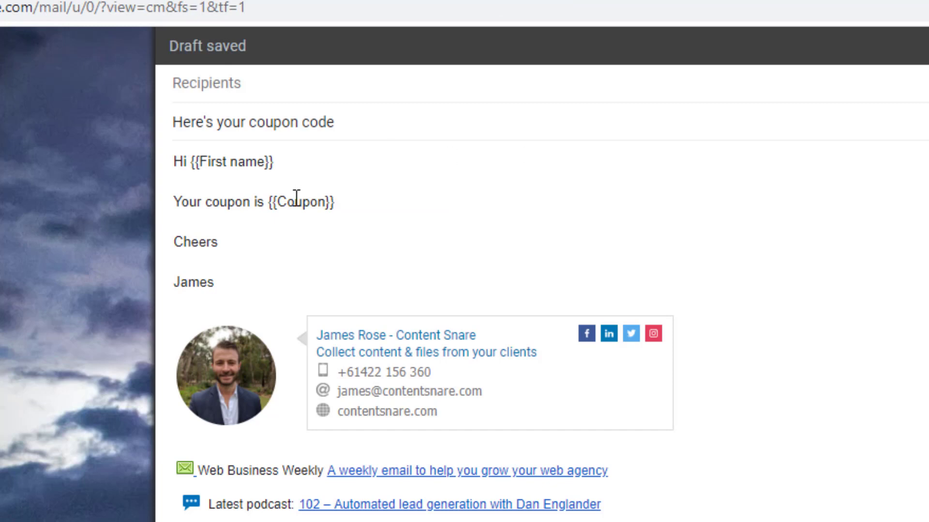
double_click(296, 200)
key(ctrl+v)
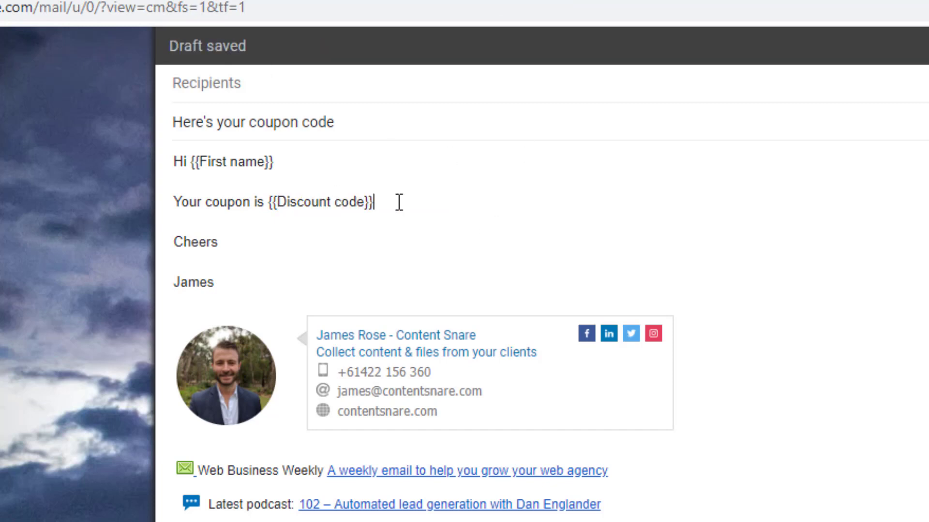
key(Return)
key(Return)
text({{De)
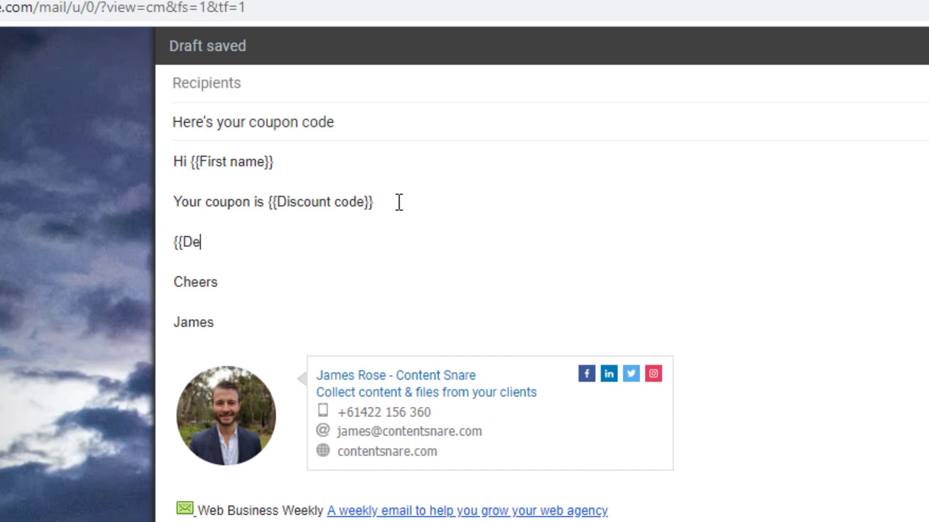
text(scription}})
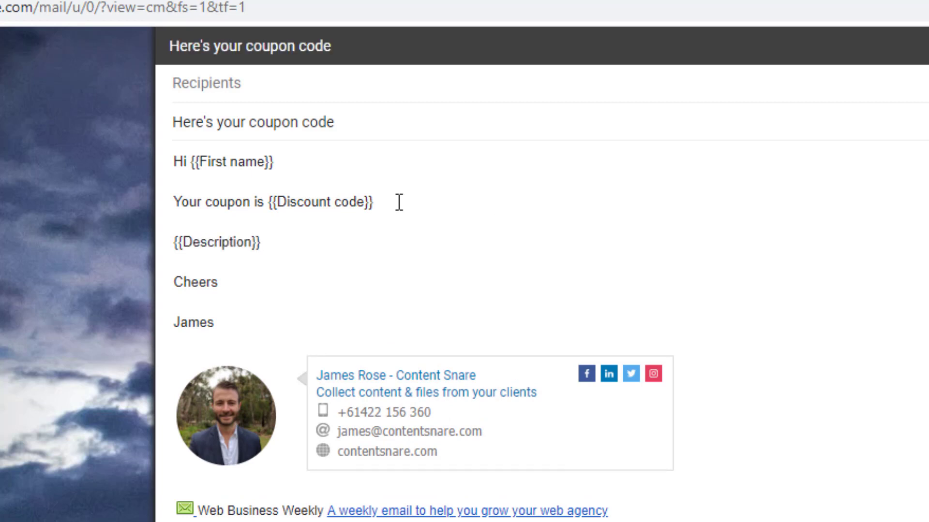
click(769, 8)
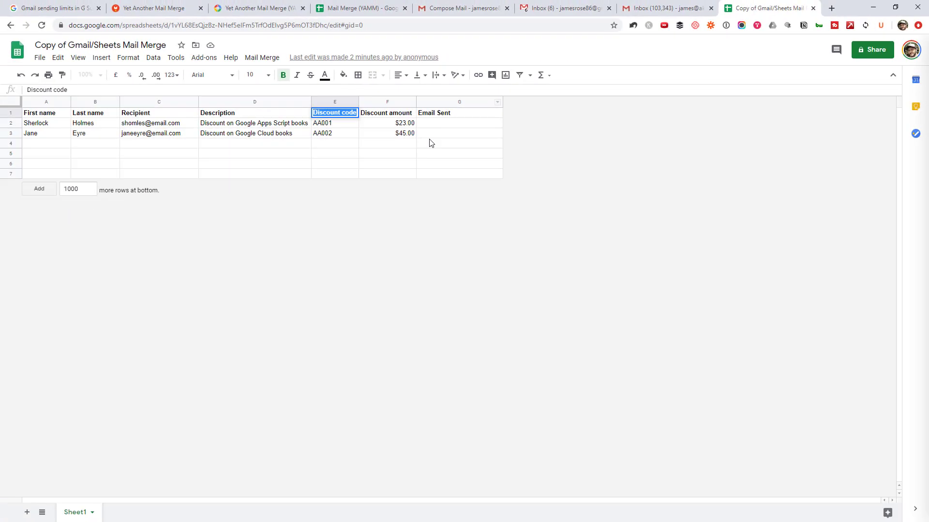
click(429, 138)
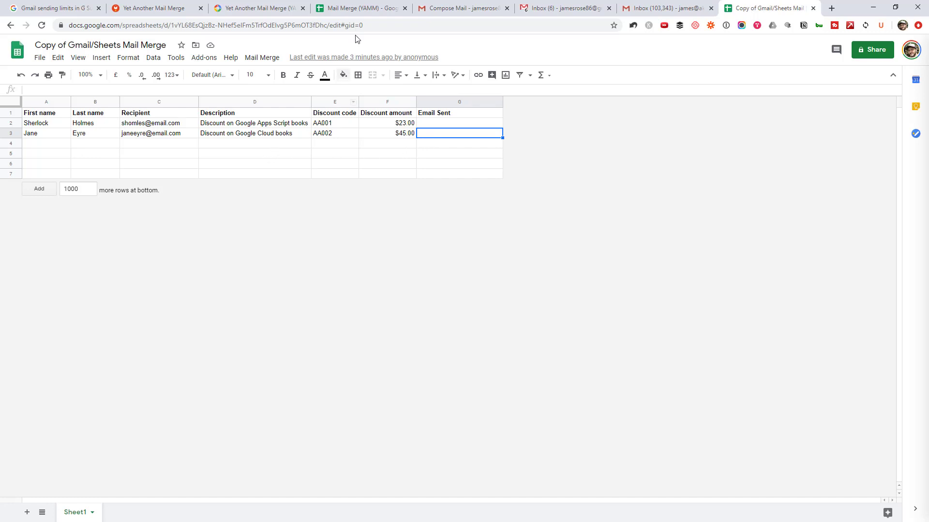
- Compare the YAMM sheet's Email Address column with the copy's Recipient column
click(359, 8)
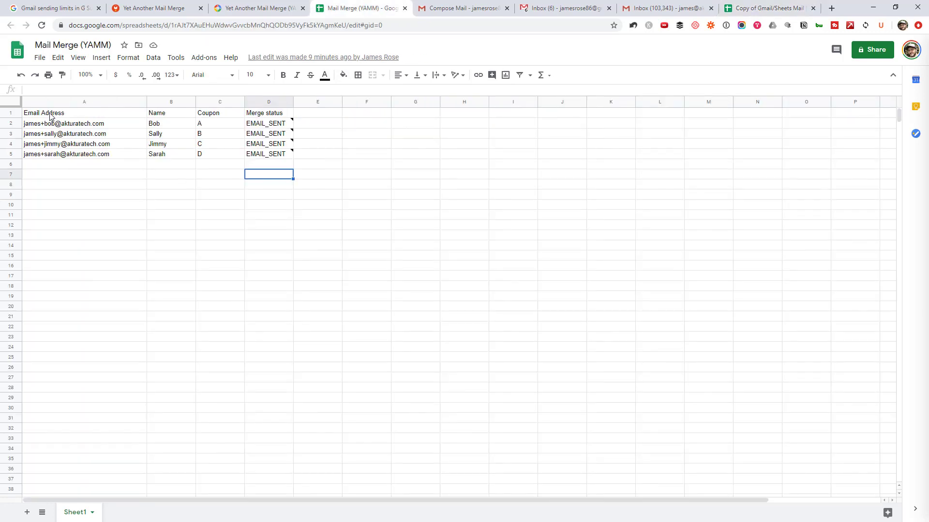
drag(48, 115, 48, 158)
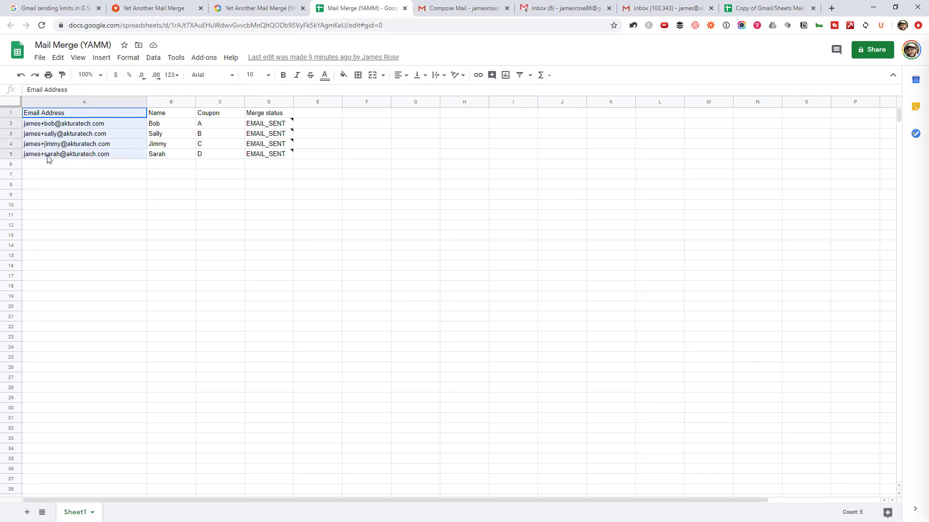
click(71, 114)
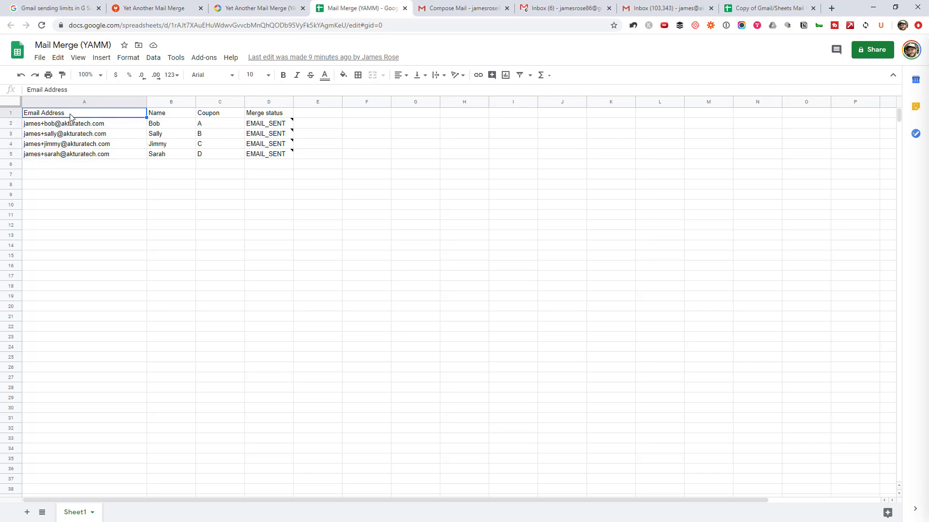
click(746, 6)
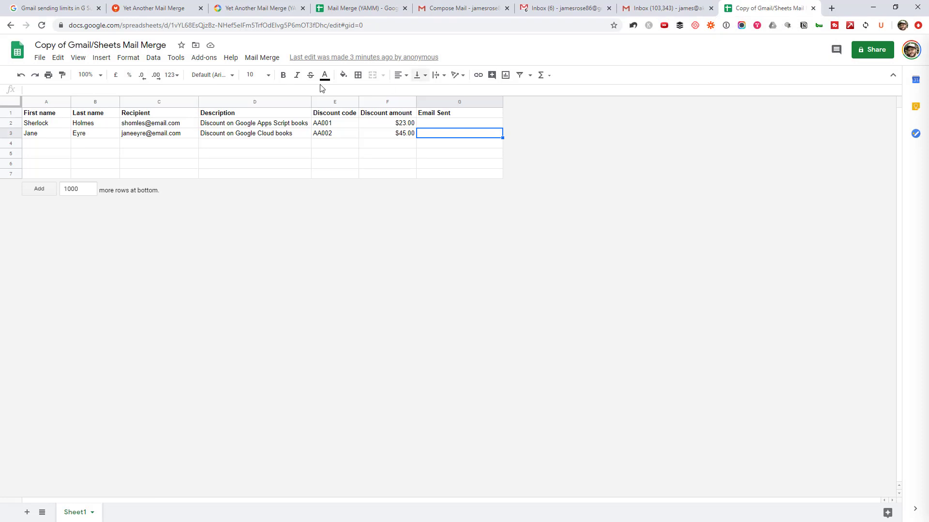
drag(150, 115, 155, 133)
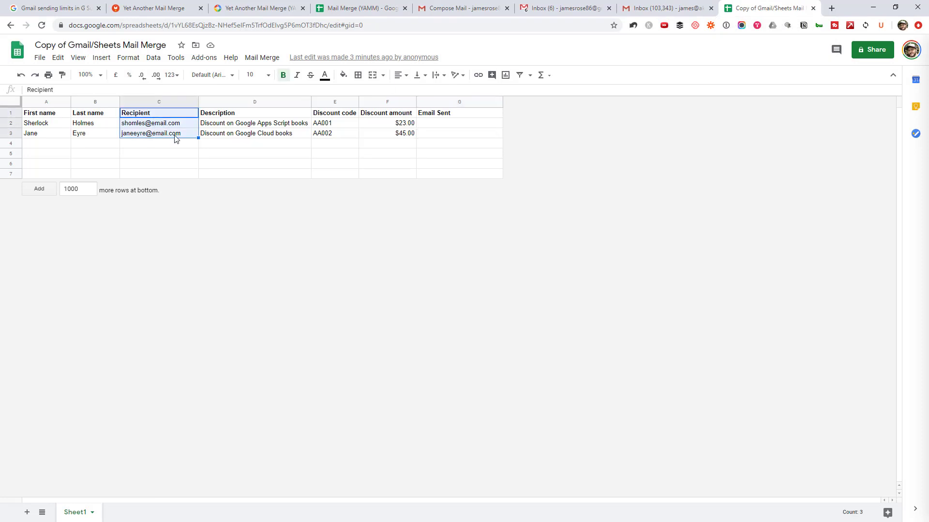
click(164, 133)
click(173, 116)
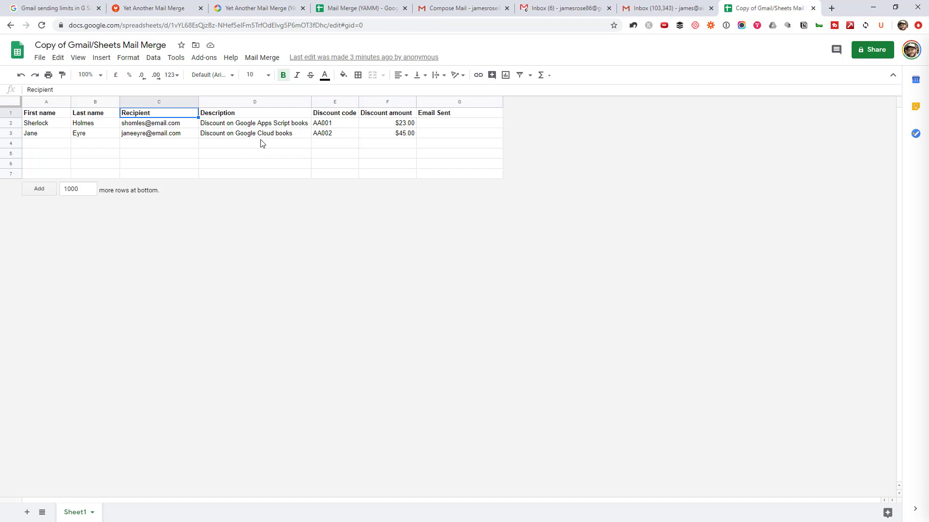
- Check the Mail Merge menu's Send Emails command, then bring up the Tools menu
click(264, 58)
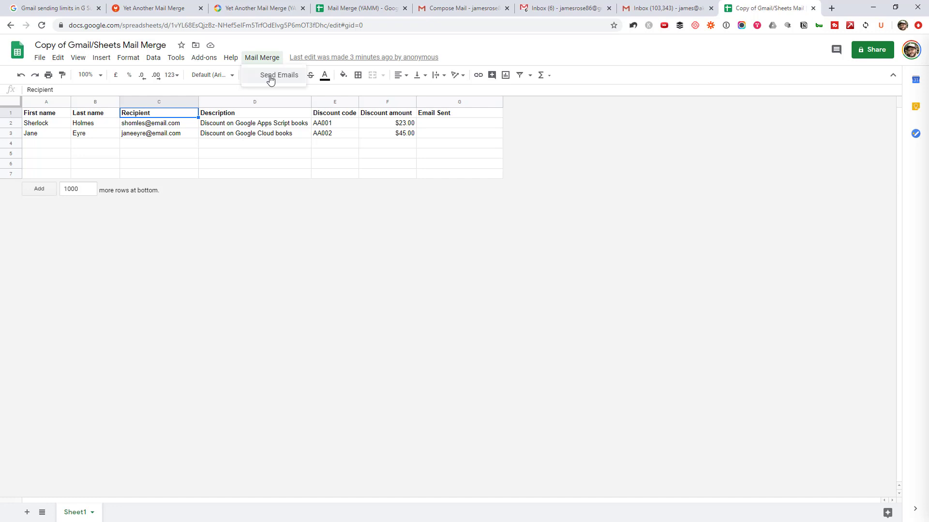
click(272, 128)
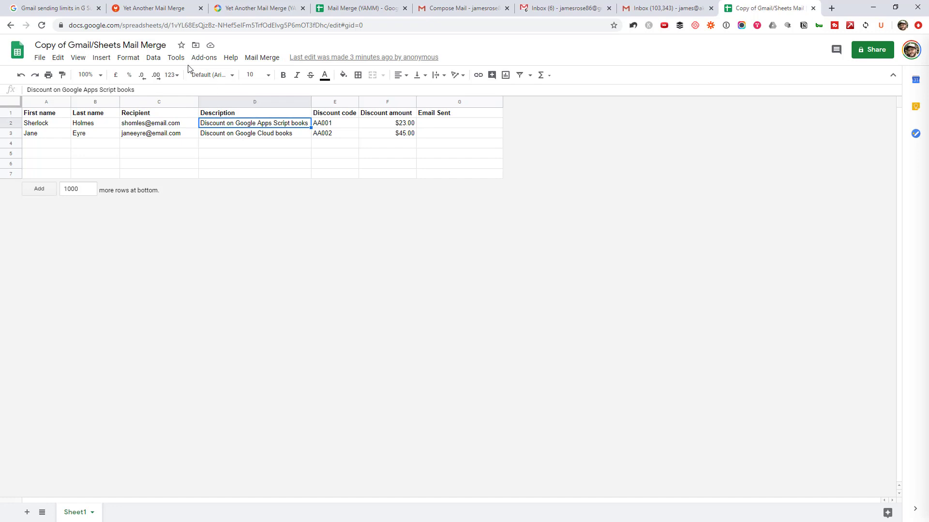
click(177, 58)
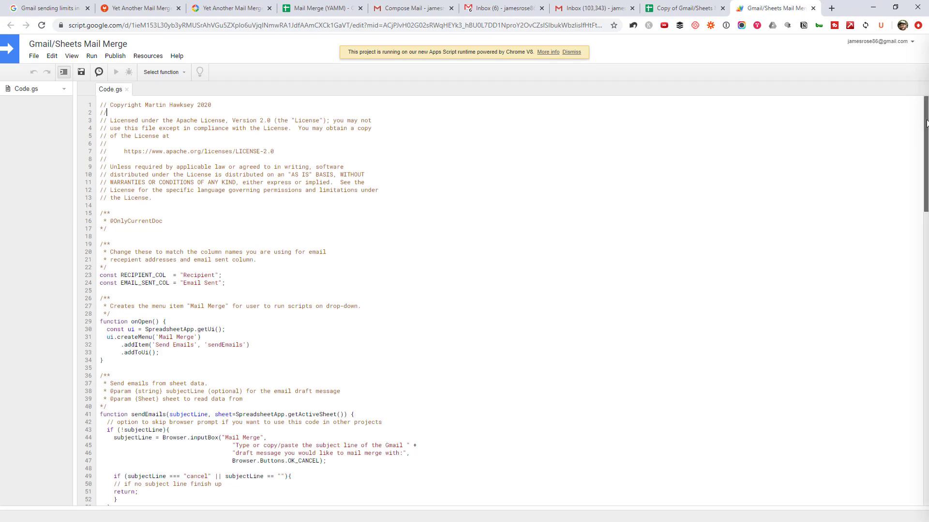
- Uncomment the sendEmail name option and replace the placeholder with your own name
drag(926, 123, 926, 267)
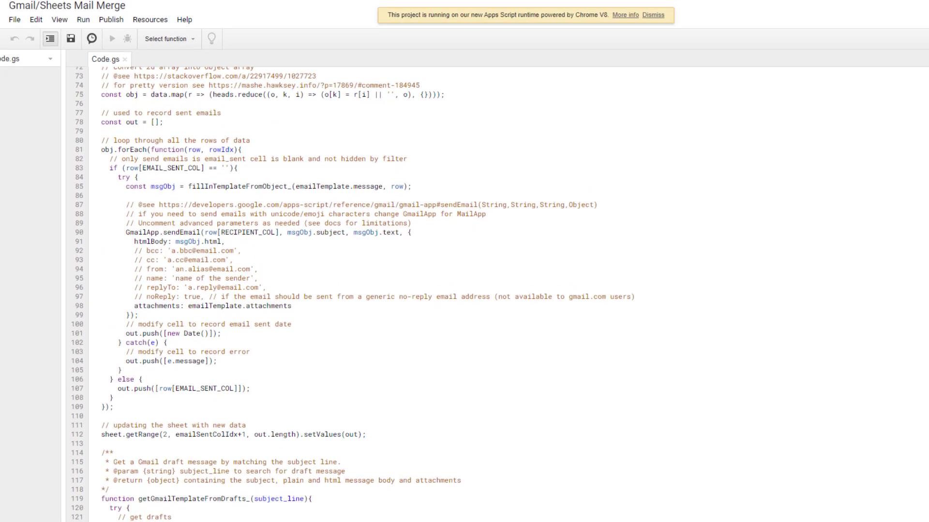
drag(125, 232, 375, 341)
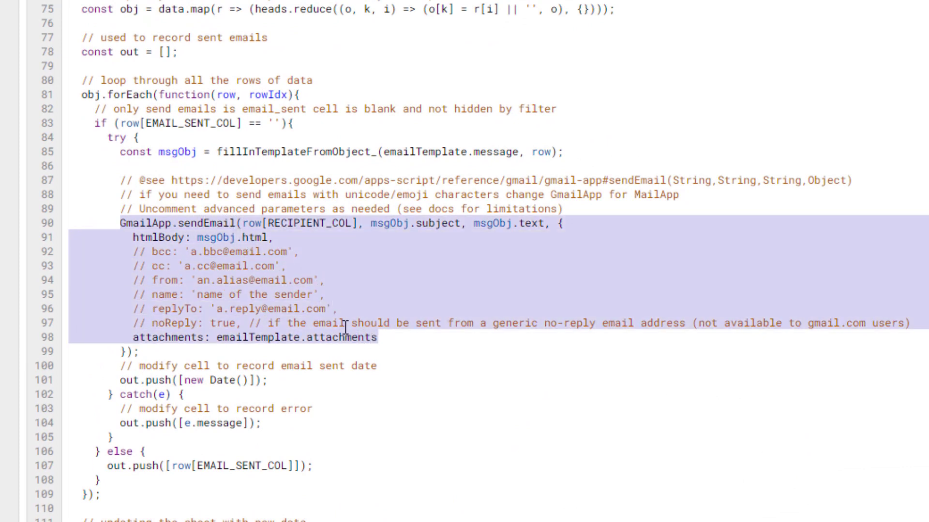
click(147, 296)
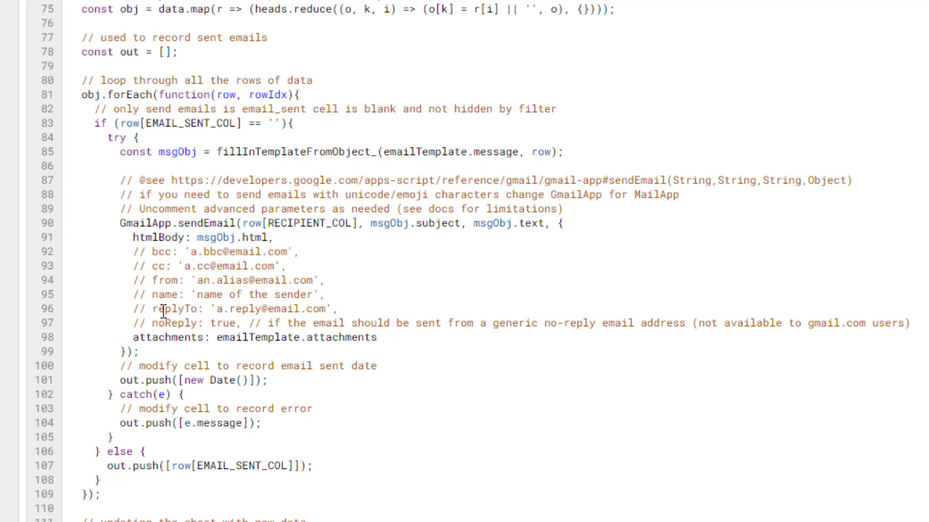
key(BackSpace)
key(BackSpace)
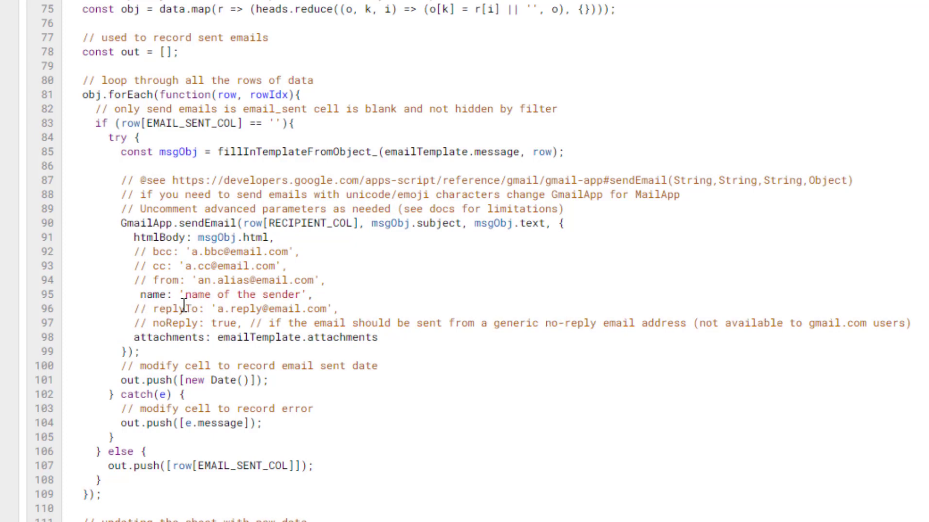
drag(185, 295, 301, 296)
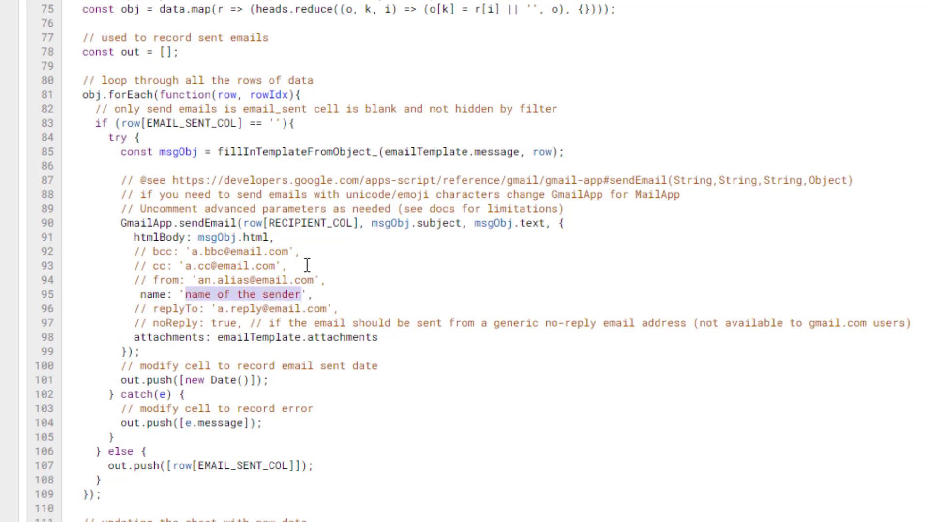
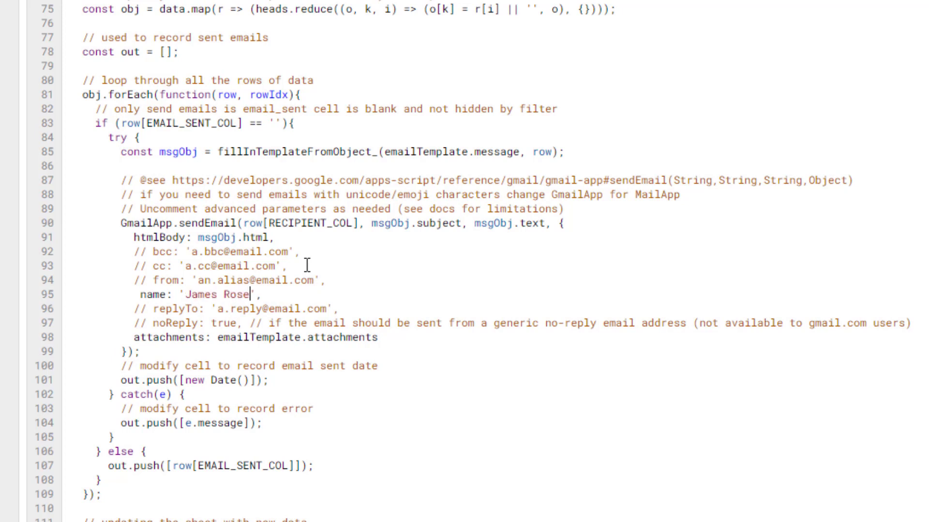
- Keep the bcc option commented and uncomment the from-alias option
click(307, 266)
click(145, 252)
key(BackSpace)
key(BackSpace)
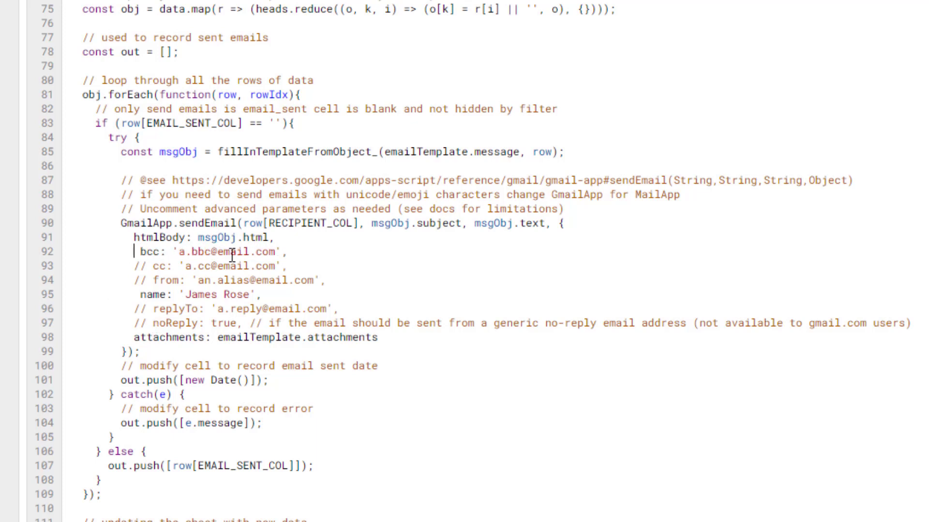
text(//)
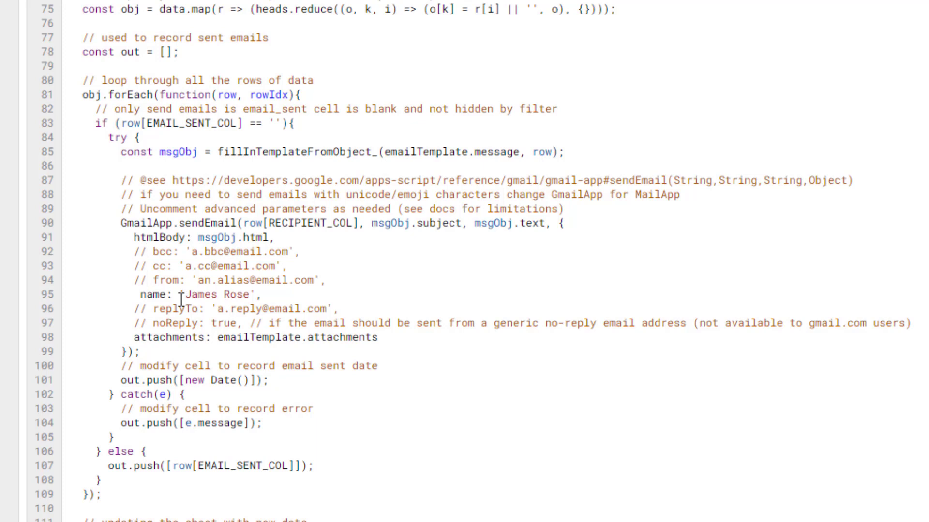
key(BackSpace)
key(BackSpace)
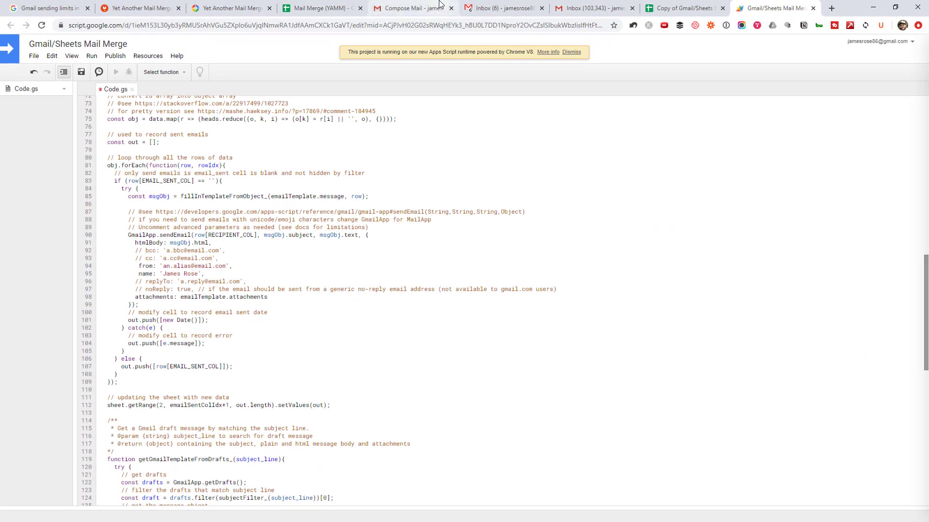
click(411, 8)
click(255, 64)
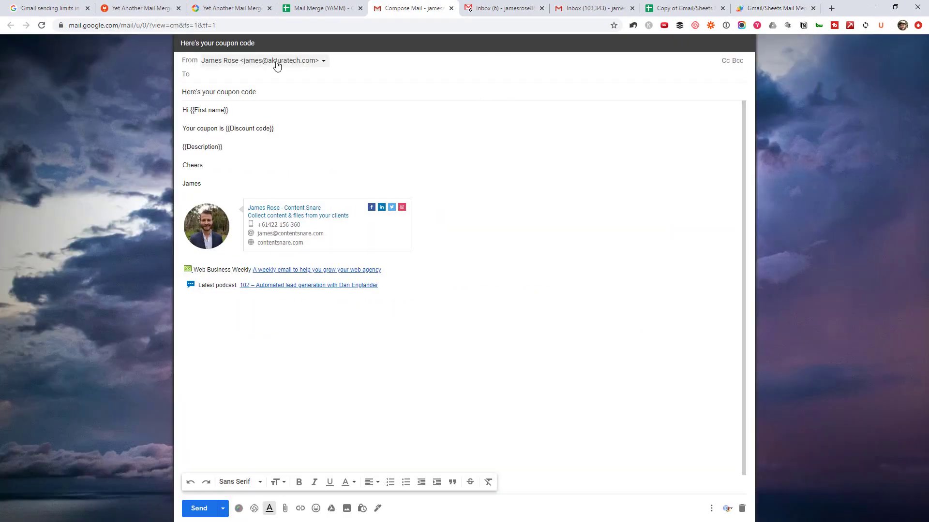
click(273, 62)
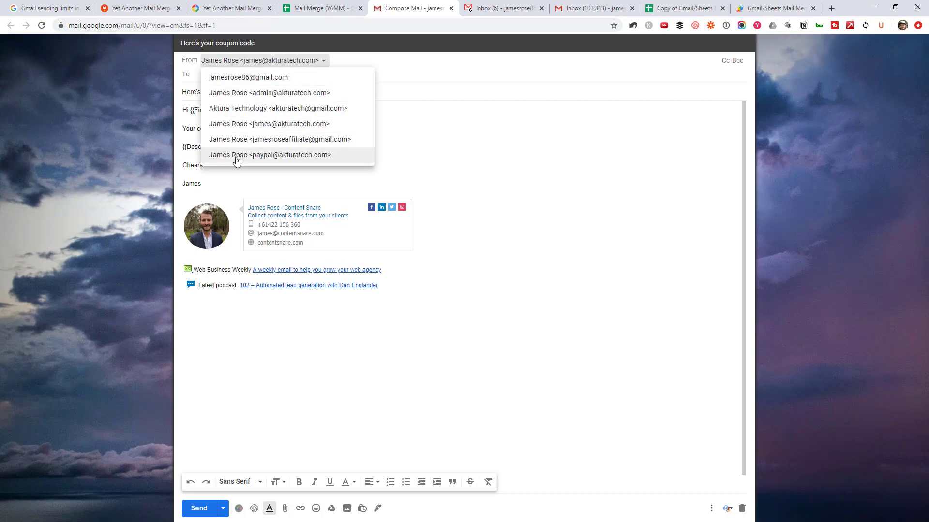
click(753, 4)
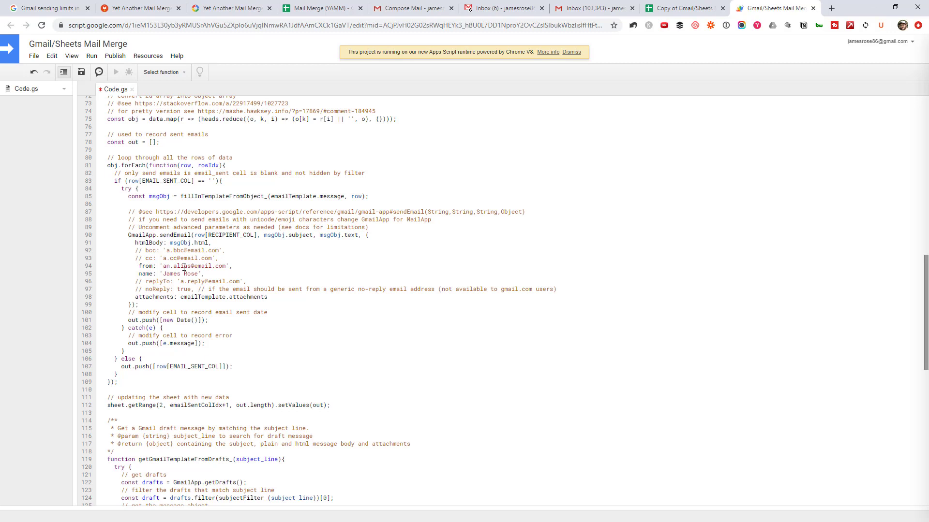
- Undo to re-comment the from: line, save Code.gs, and return to the mail-merge spreadsheet
key(ctrl+z)
drag(280, 297, 137, 297)
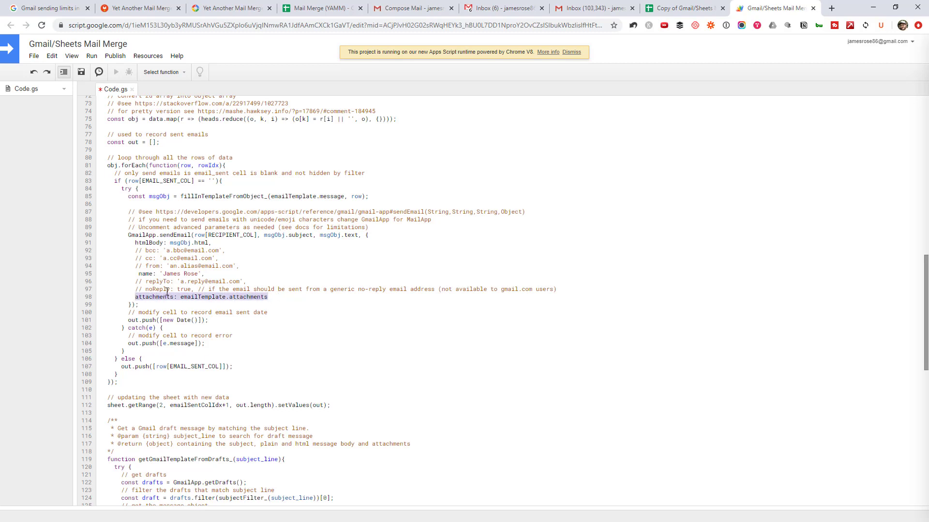
click(224, 297)
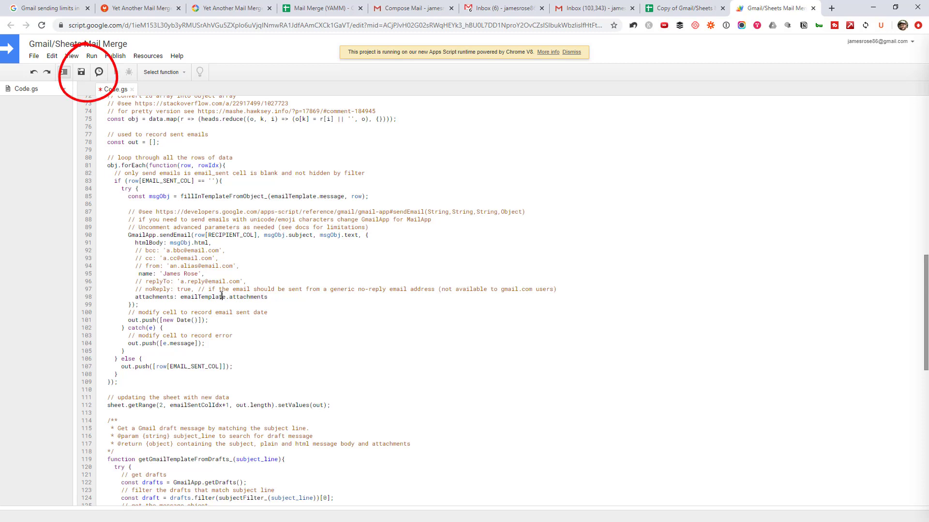
click(83, 74)
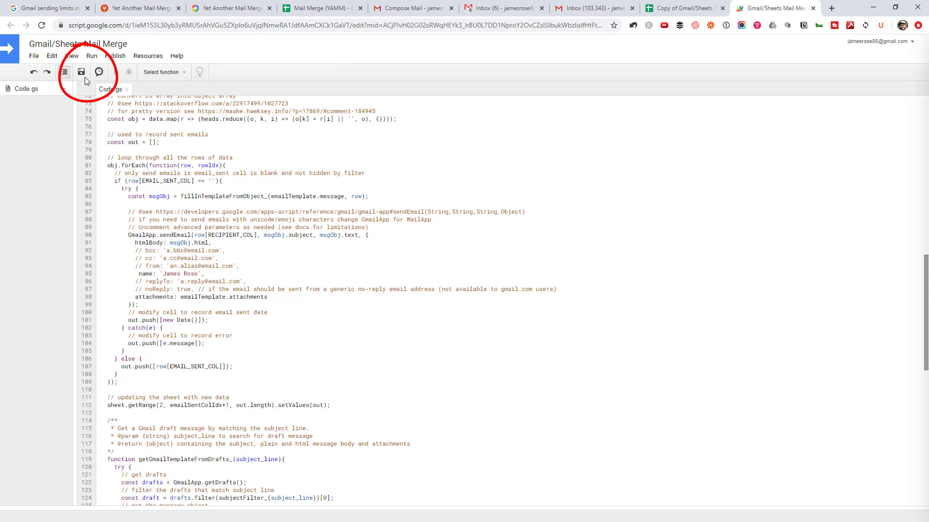
click(672, 8)
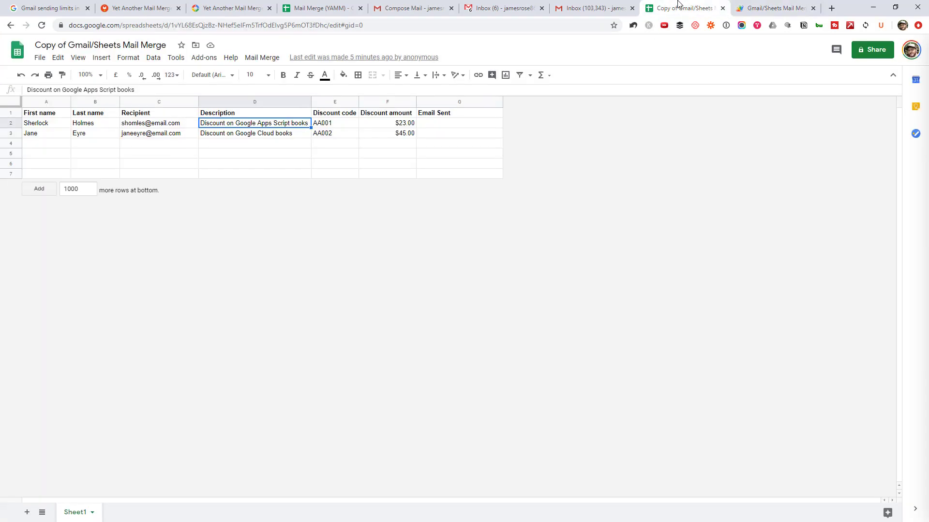
- Run Mail Merge > Send Emails and allow the unverified script access to the chosen Google account
click(262, 57)
click(273, 75)
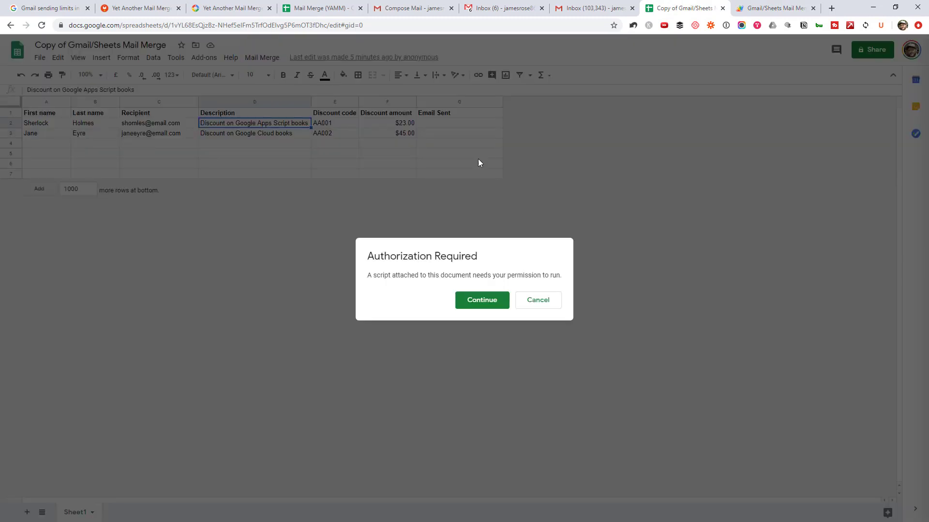
click(482, 301)
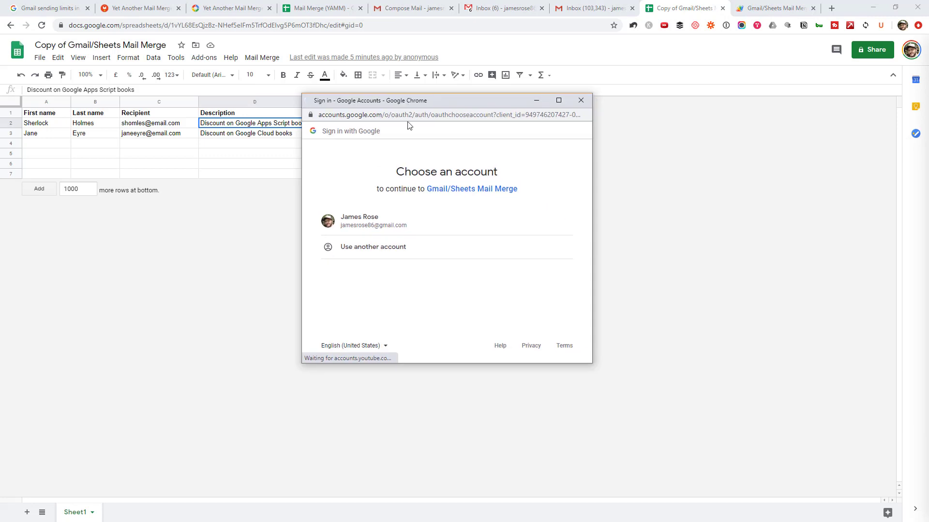
click(402, 217)
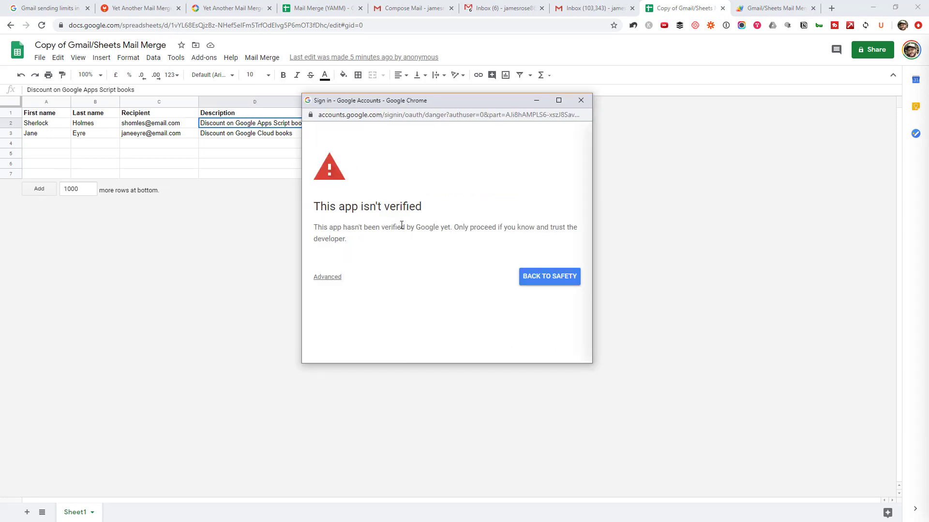
click(331, 277)
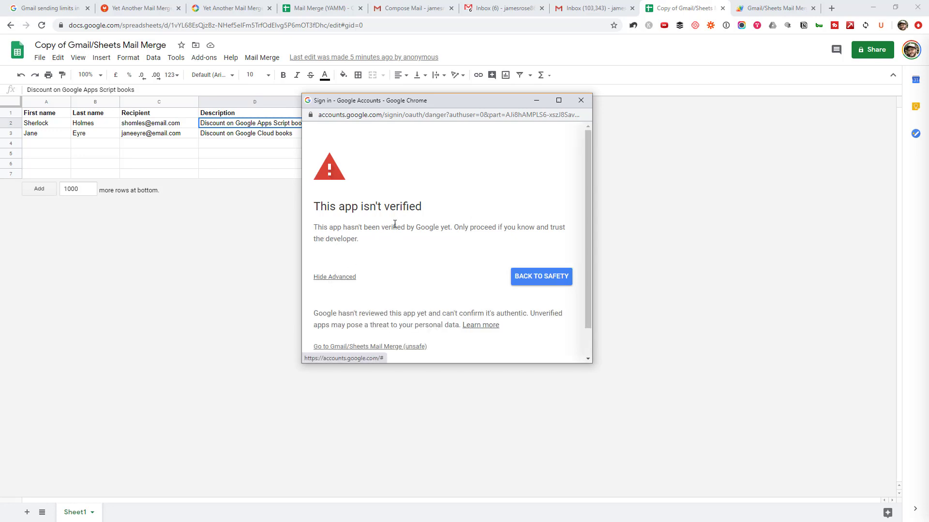
scroll(387, 237, down, 1)
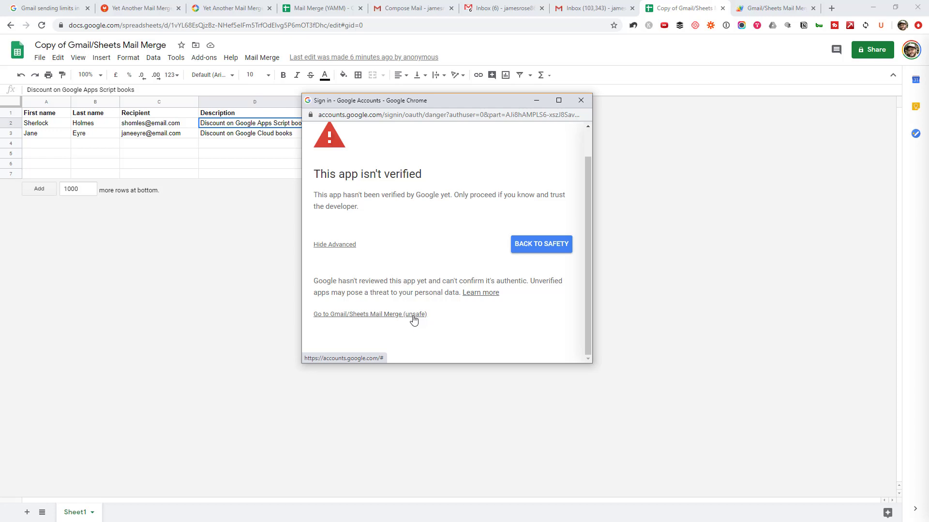
click(379, 317)
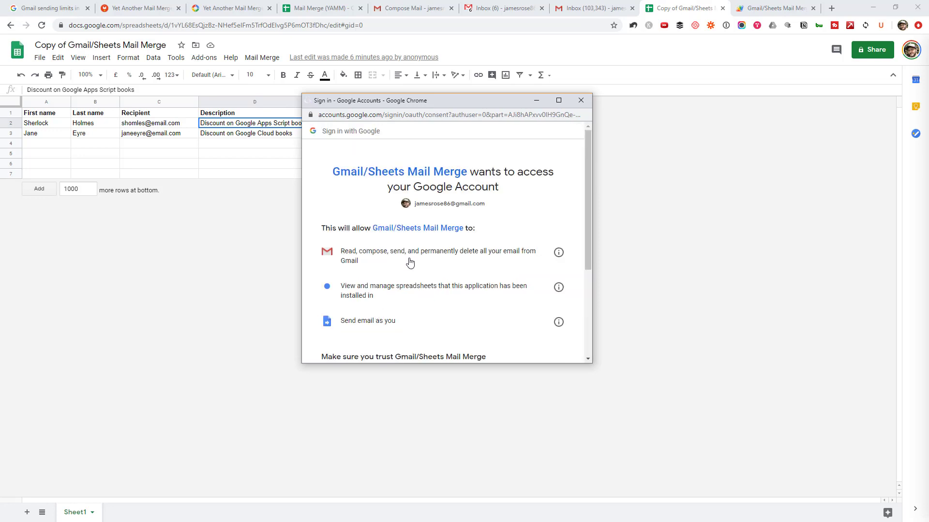
scroll(416, 269, down, 3)
click(544, 301)
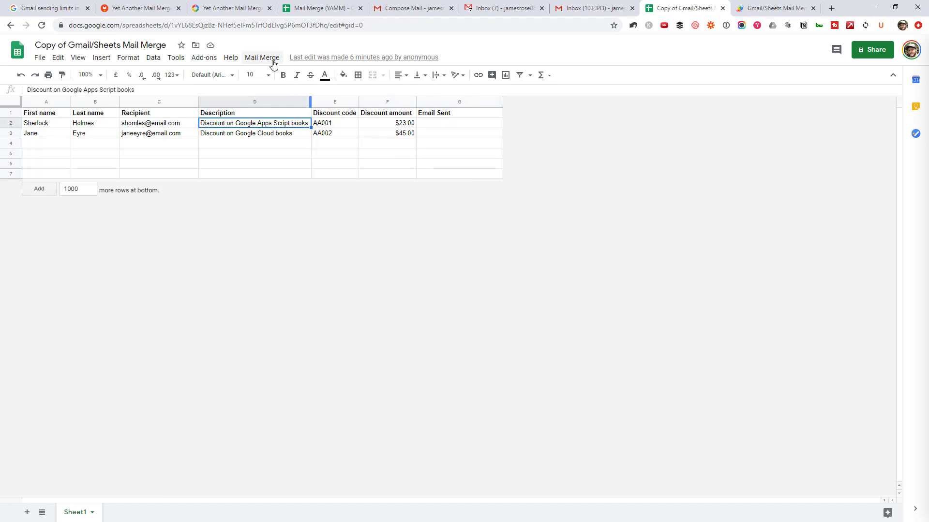
- Append '2' to the Gmail draft subject, making 'Here's your coupon code 2', and copy it
click(262, 58)
click(276, 75)
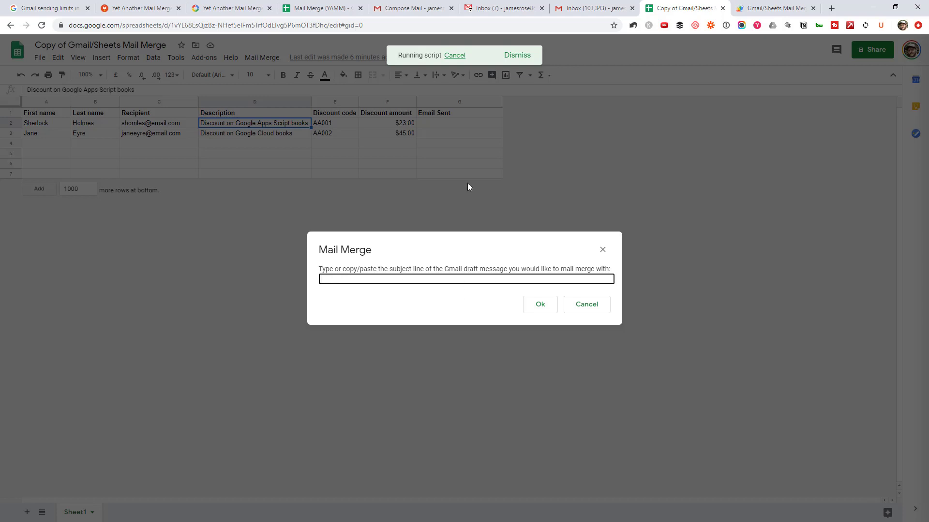
click(415, 8)
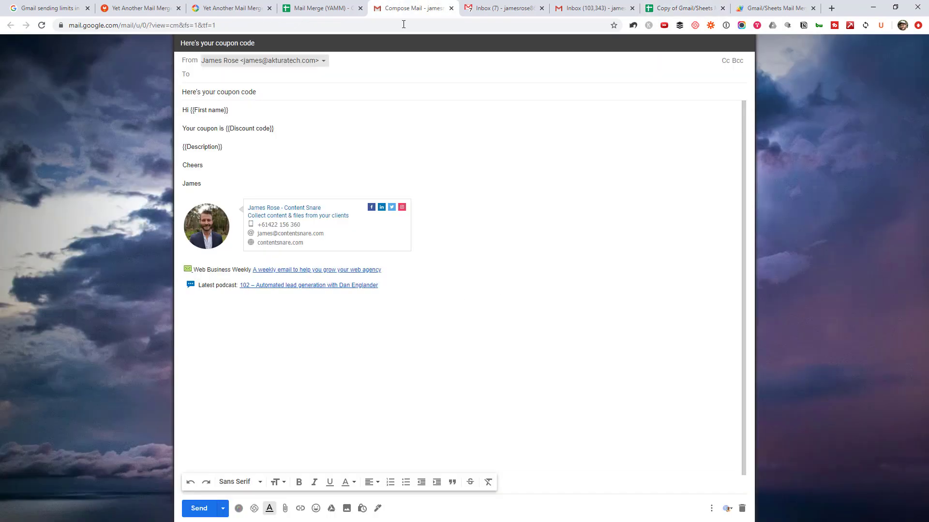
click(278, 89)
triple_click(246, 81)
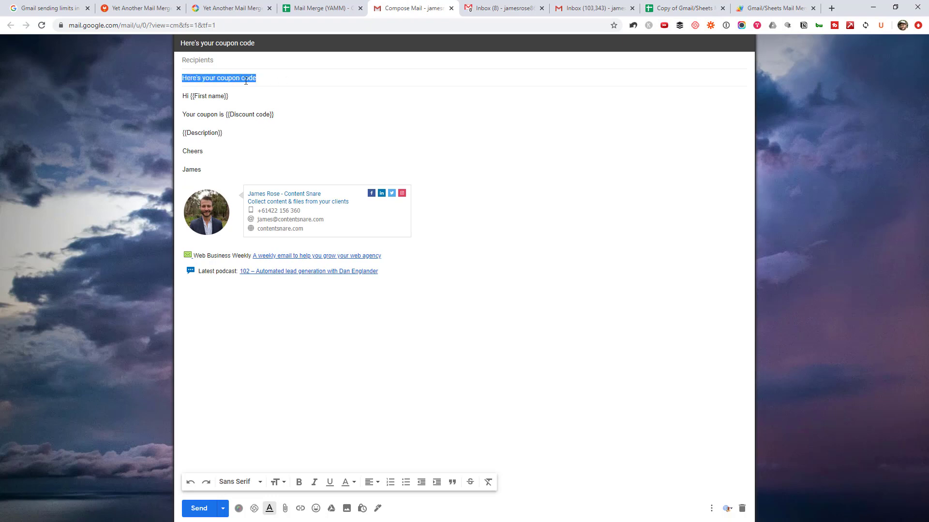
click(293, 79)
text(2)
drag(290, 79, 181, 79)
click(117, 198)
click(679, 8)
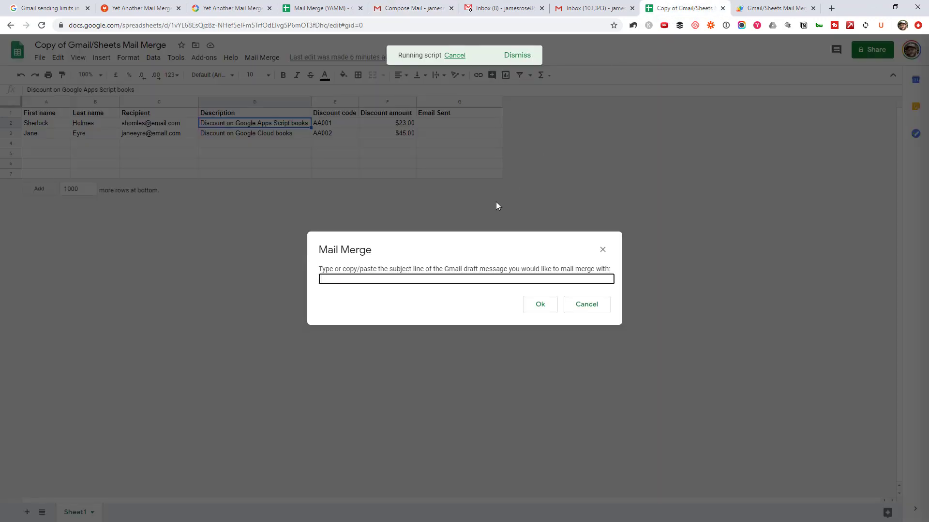
click(587, 306)
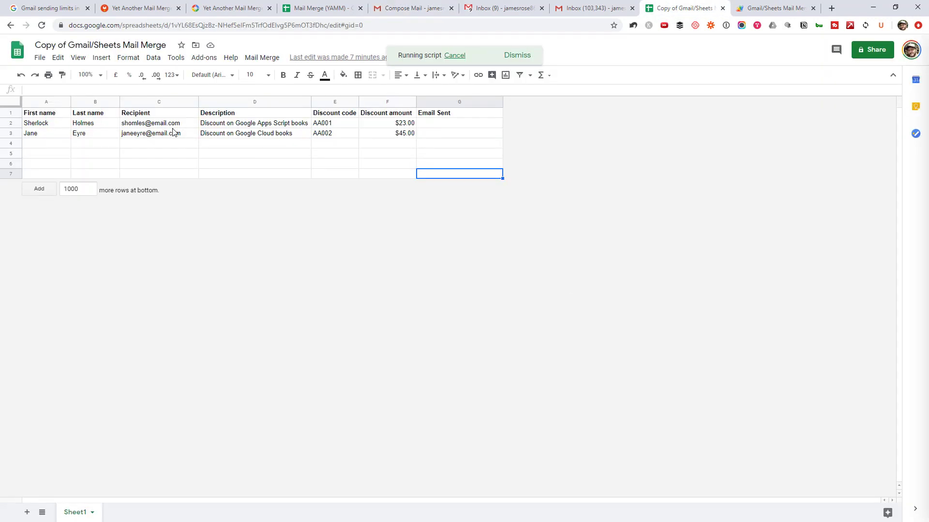
- Change the first recipient's first name in cell A2
click(43, 124)
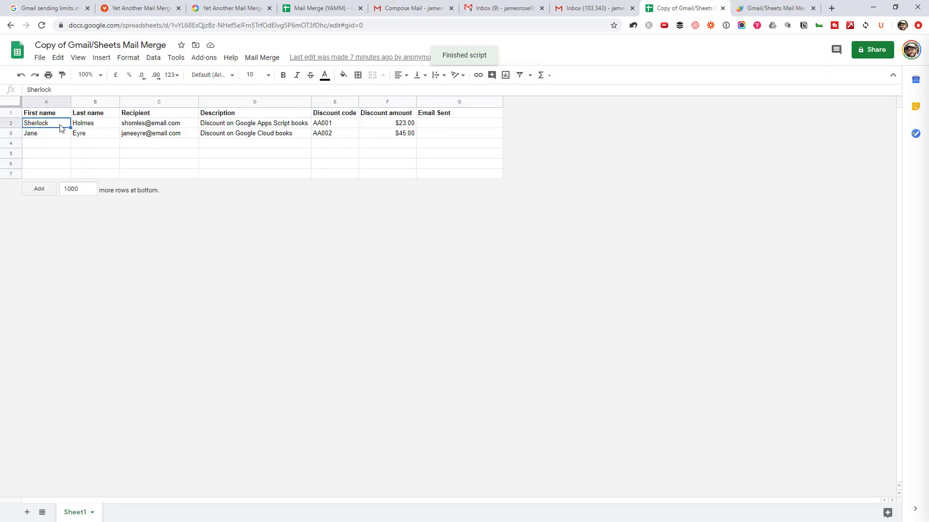
text(Bob)
key(Tab)
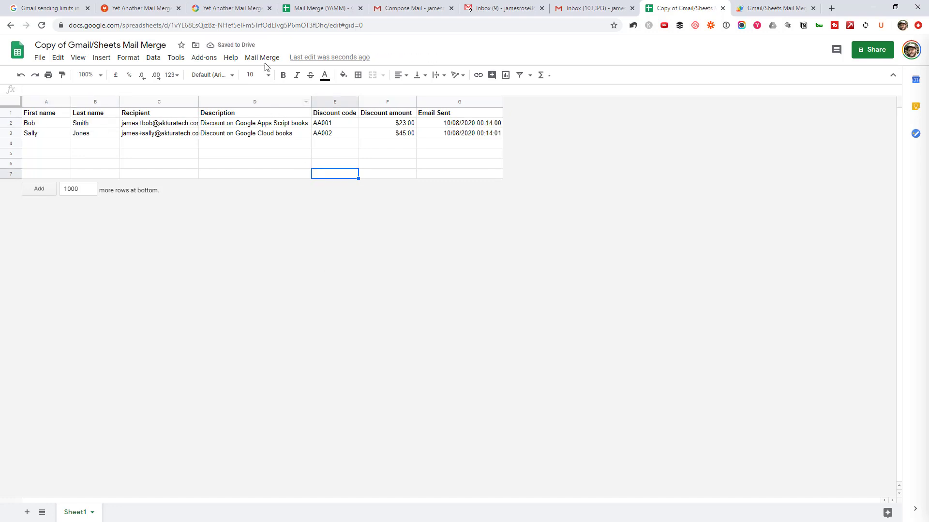
- Send the merge with subject 'Here's your coupon code 2', logging send times in G2:G3
click(262, 57)
click(274, 75)
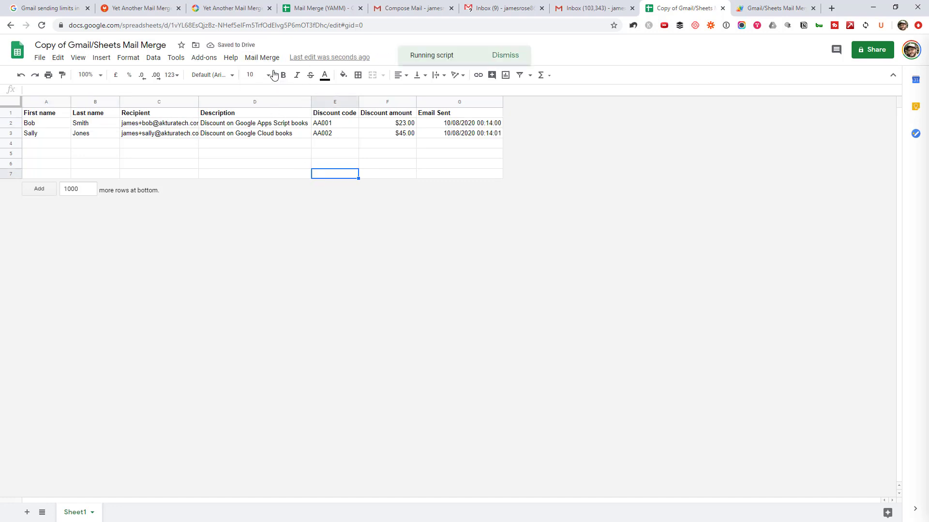
text(Here's your coupon code 2)
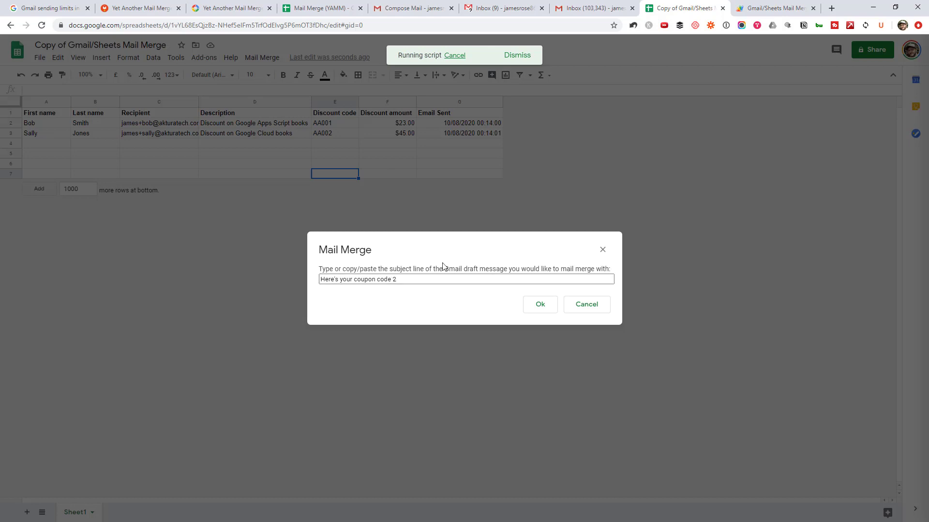
click(537, 304)
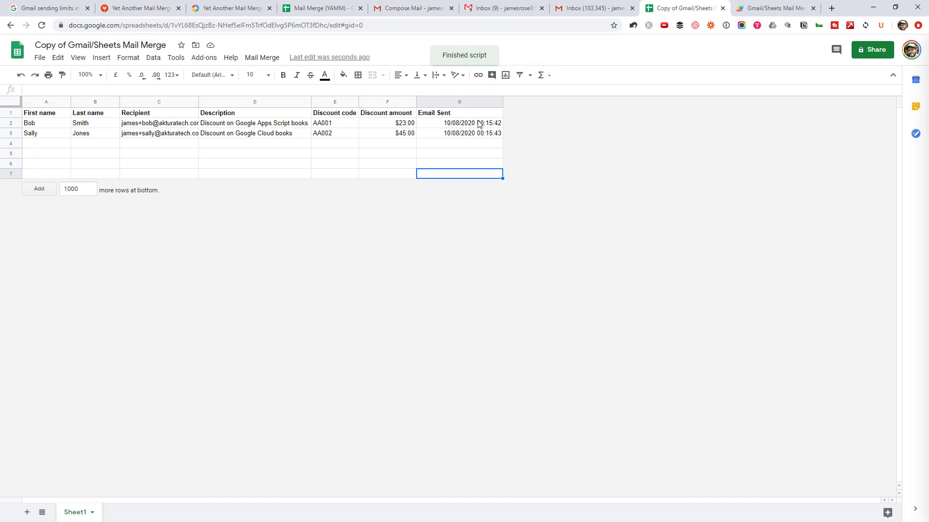
drag(480, 123, 481, 134)
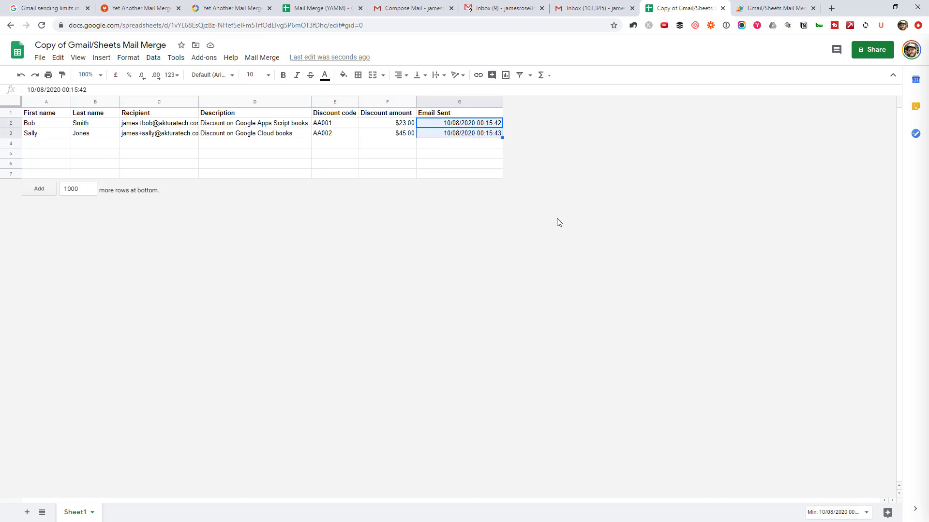
click(575, 5)
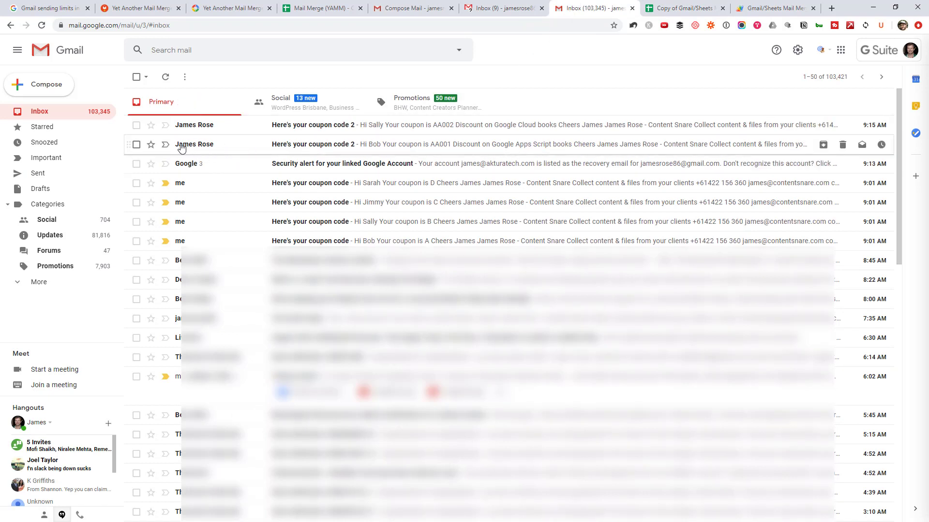
click(231, 146)
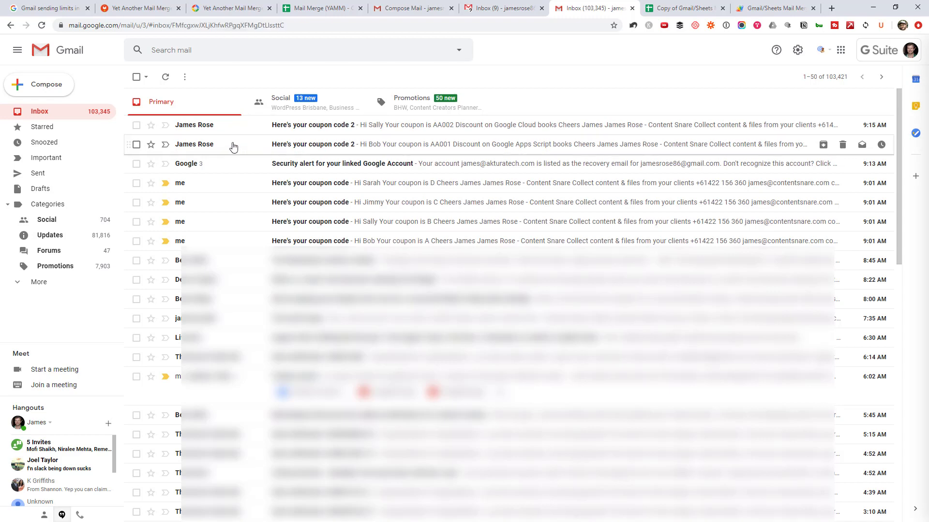
double_click(176, 185)
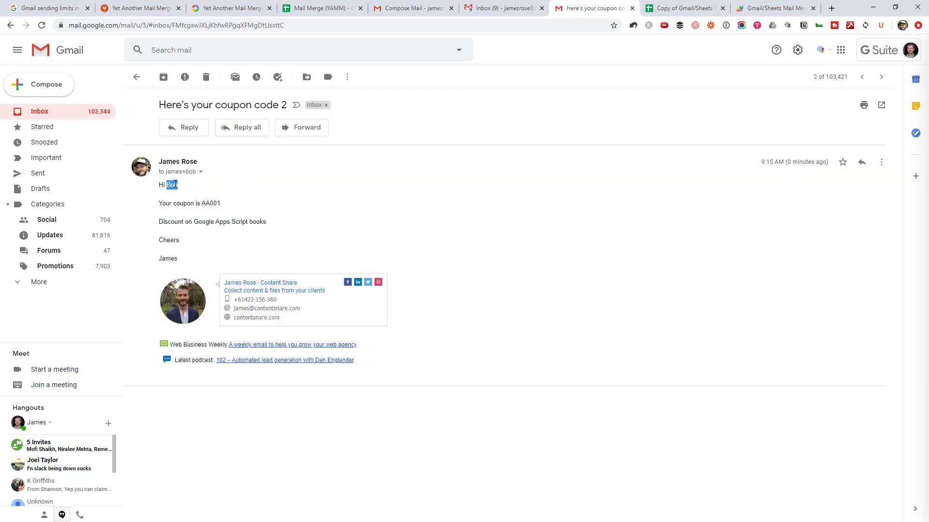
double_click(208, 203)
click(229, 215)
mouse_move(266, 222)
mouse_down()
mouse_move(158, 222)
mouse_move(358, 367)
mouse_up()
click(321, 245)
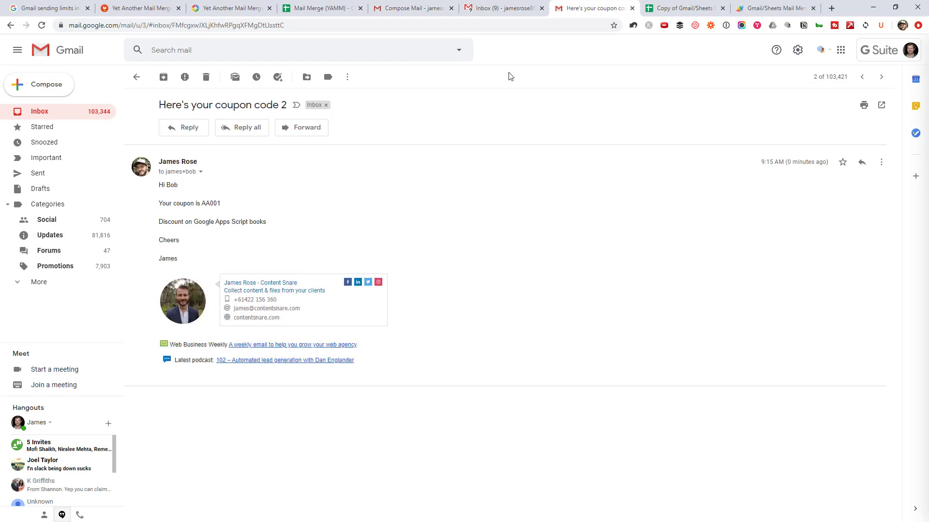
click(649, 4)
click(245, 126)
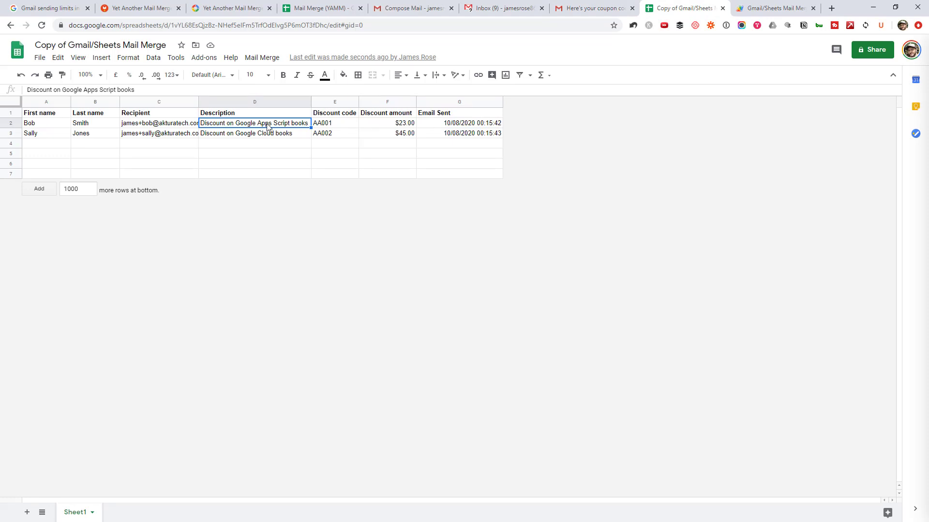
- Clear the second recipient's data in A3:G3, leaving one recipient row
drag(51, 136, 451, 147)
drag(452, 140, 453, 140)
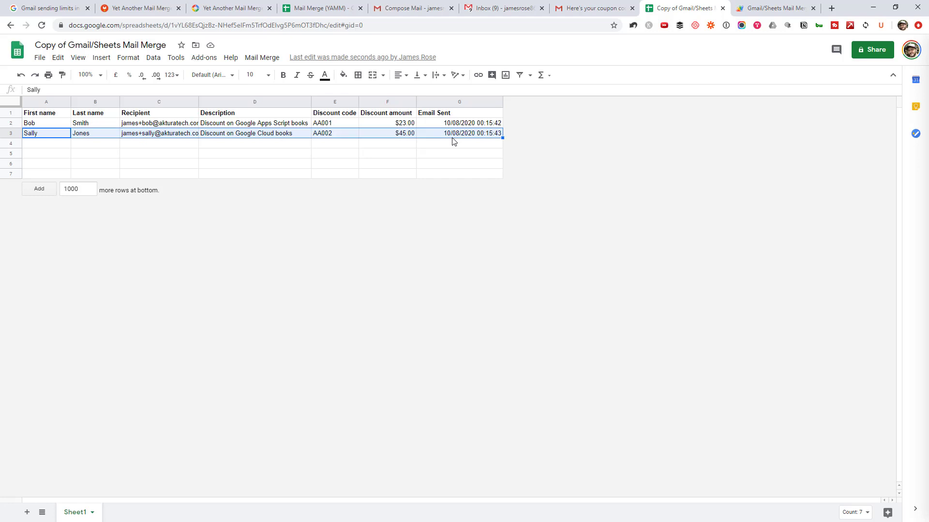
key(Delete)
drag(46, 125, 172, 127)
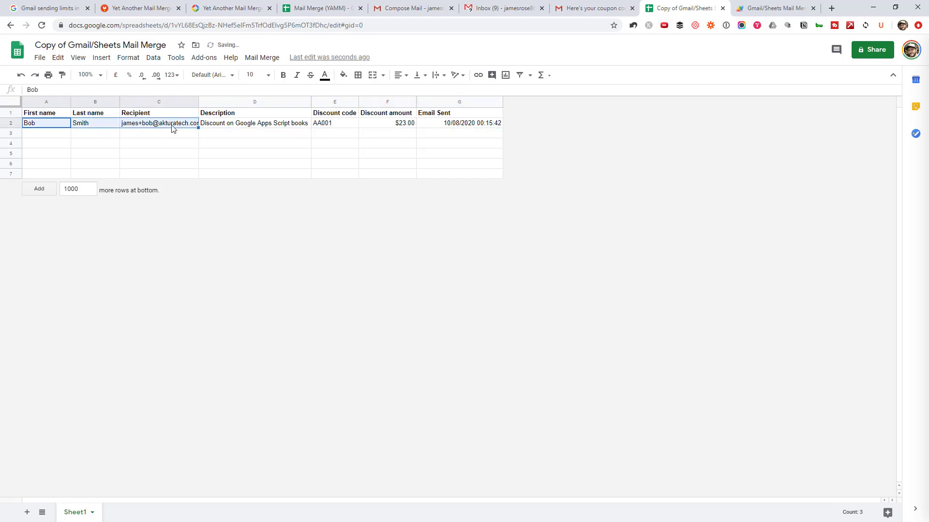
click(147, 128)
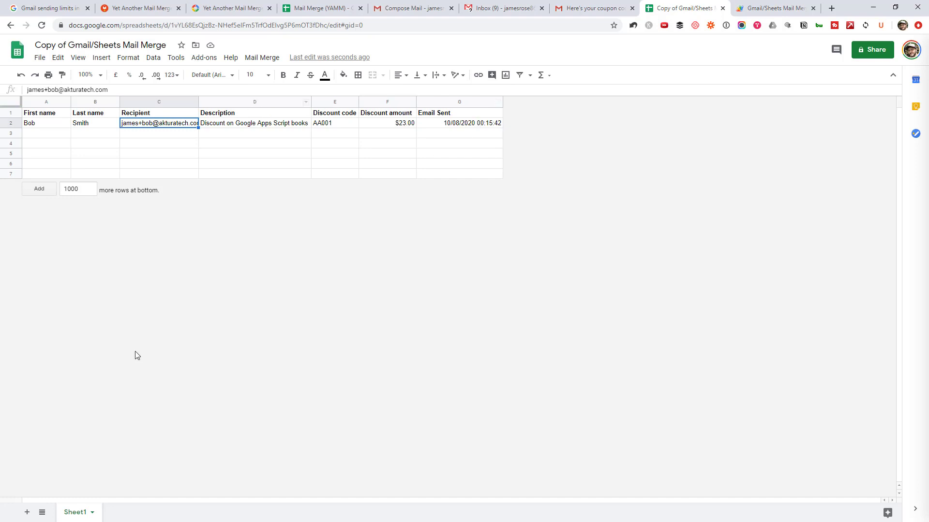
- Add a blank Sheet2, then return to Sheet1
click(27, 512)
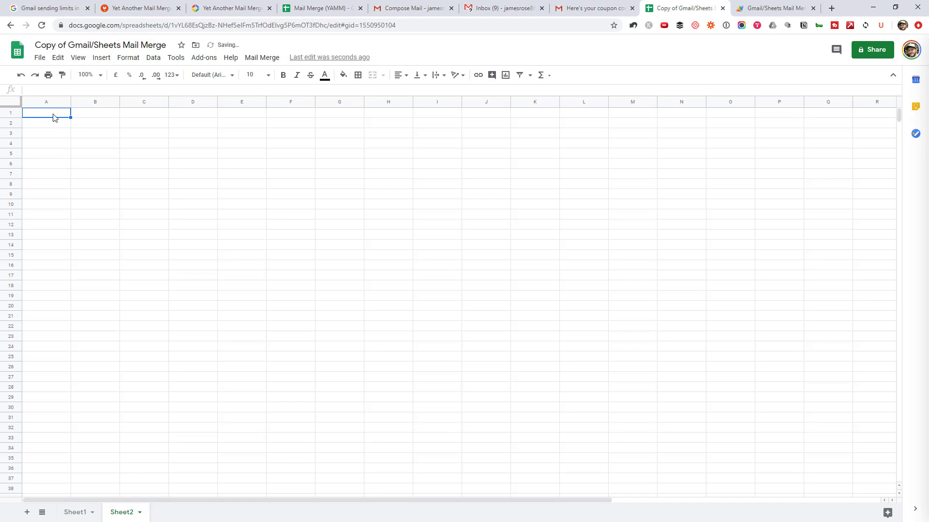
drag(53, 118, 344, 129)
click(242, 123)
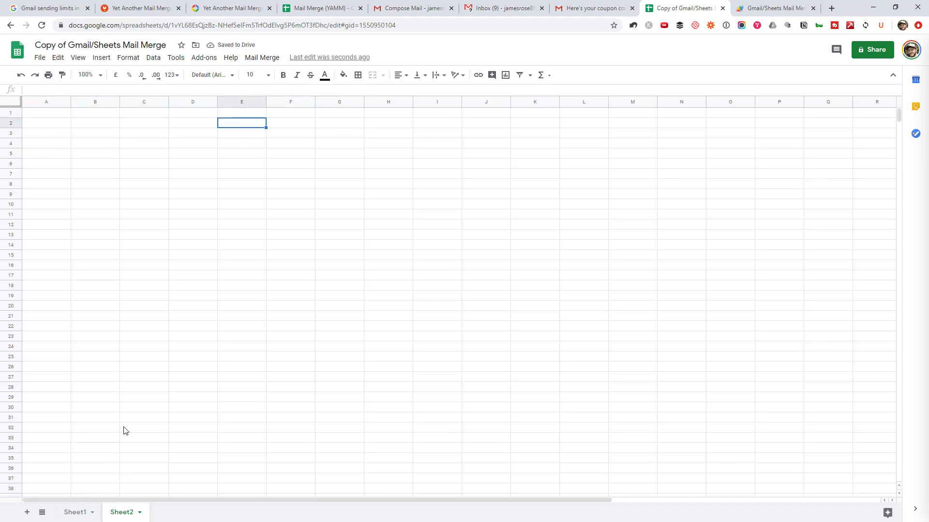
click(62, 513)
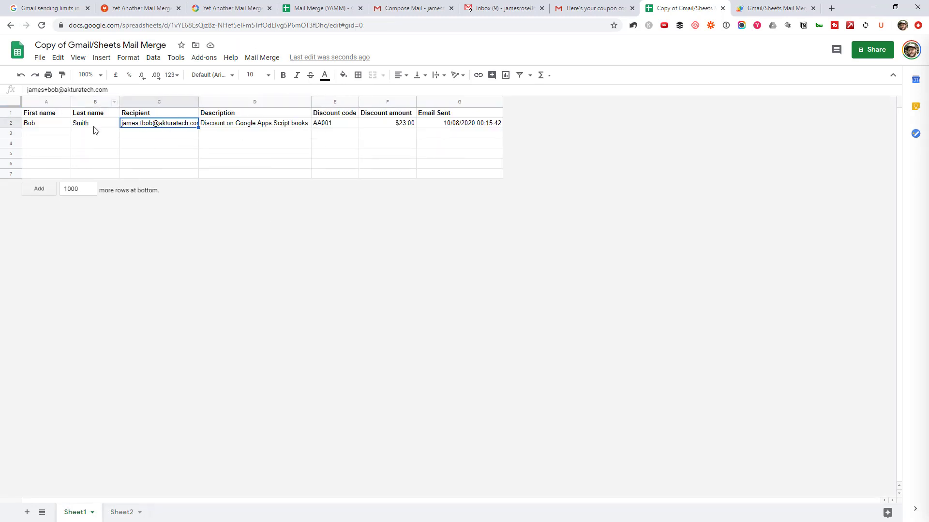